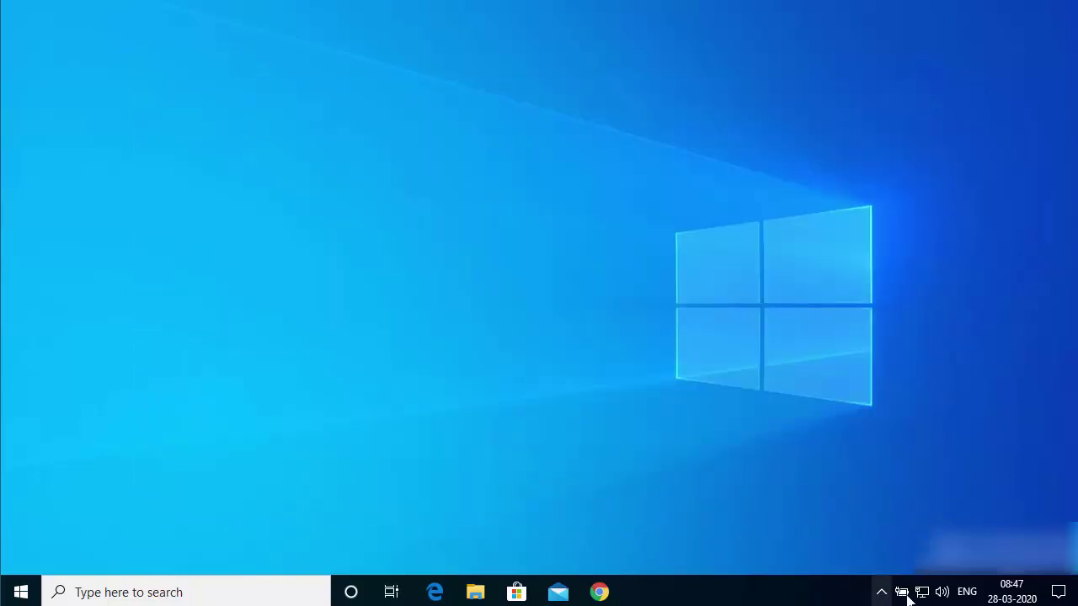
Step: From the tray network icon, go to Network & Internet settings, Ethernet, then Network and Sharing Center
mouse_move(921, 596)
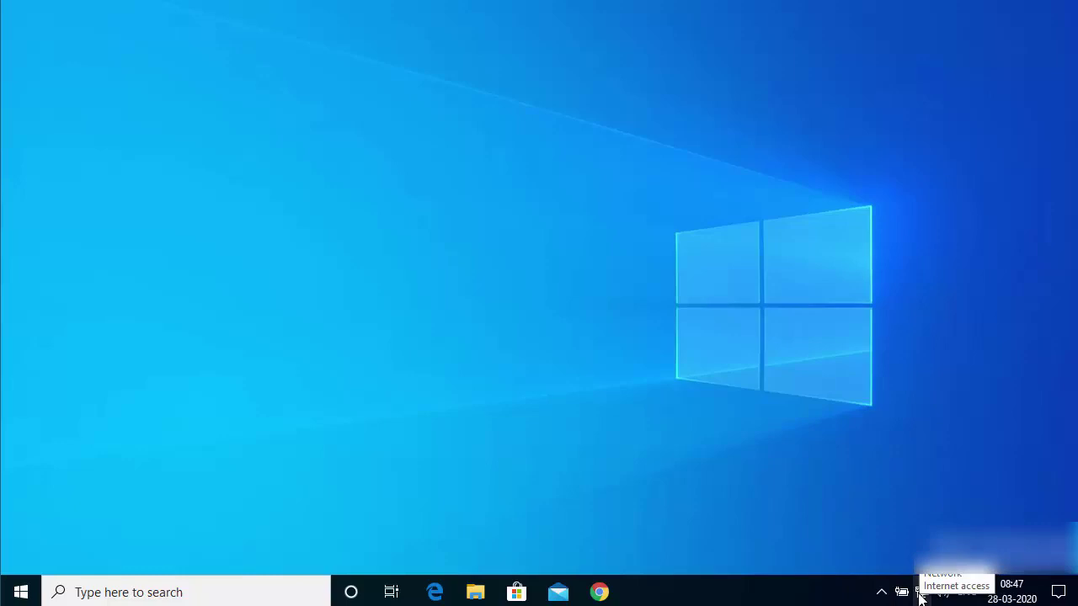
right_click(921, 596)
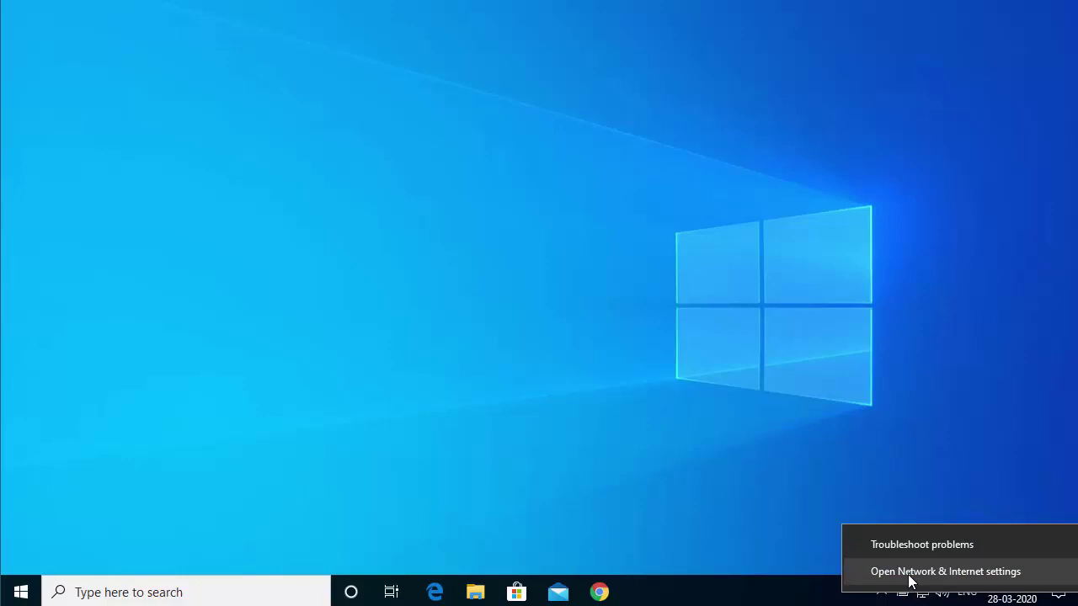
left_click(910, 576)
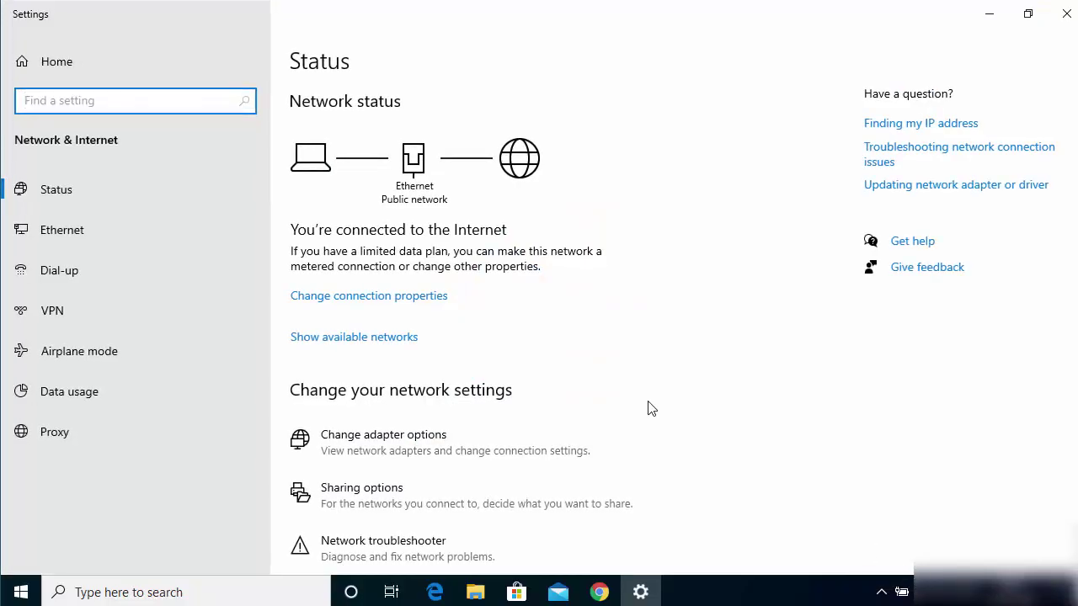
left_click(81, 229)
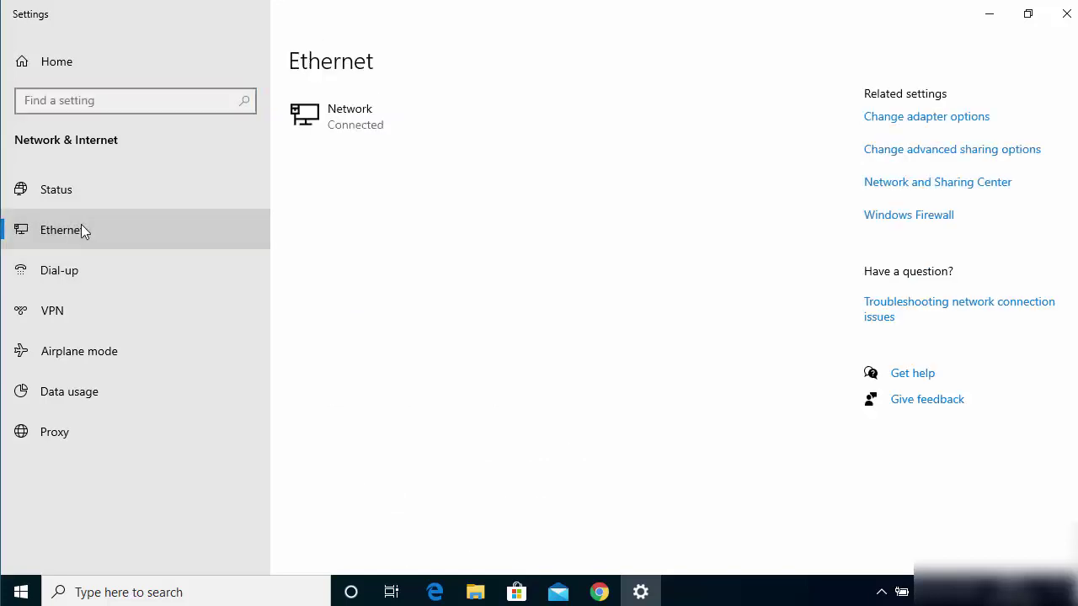
left_click(927, 186)
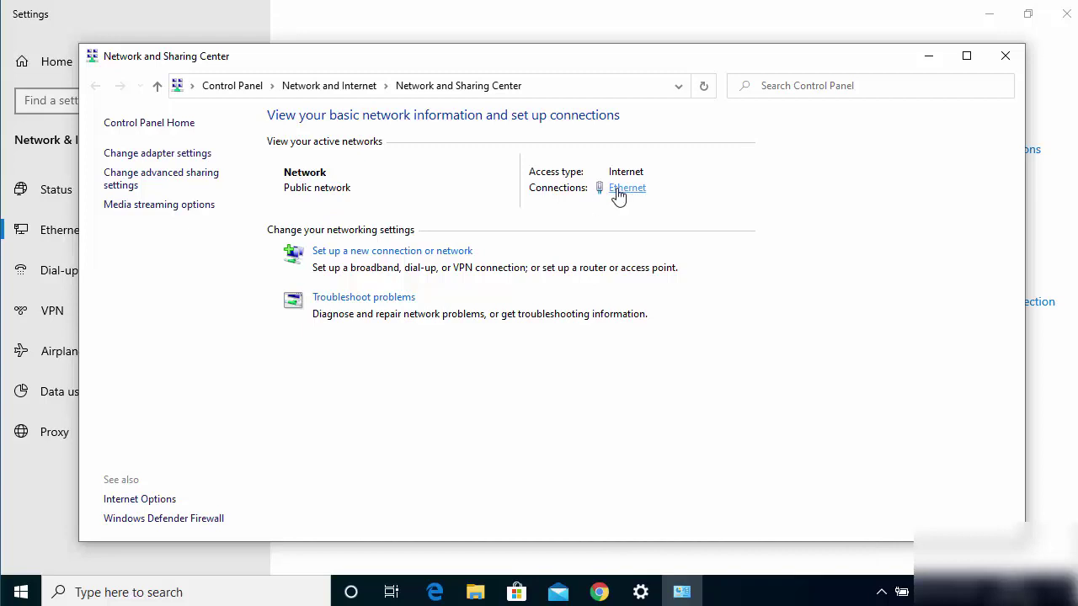
Step: Open the Ethernet status, its adapter Properties, and the Internet Protocol Version 4 (TCP/IPv4) settings
left_click(619, 189)
left_click_drag(544, 132, 314, 117)
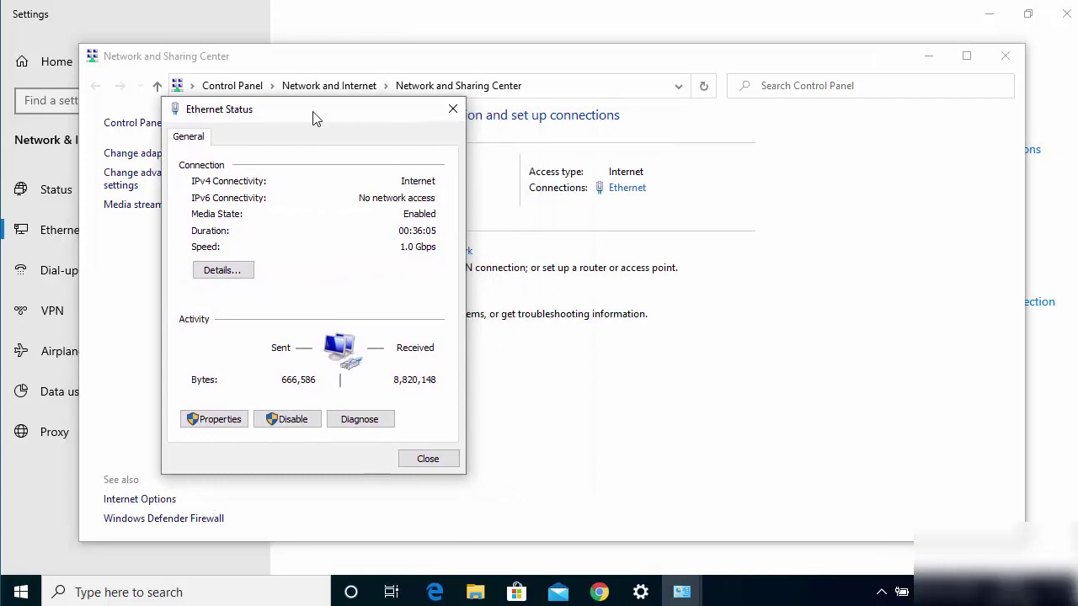
left_click(233, 423)
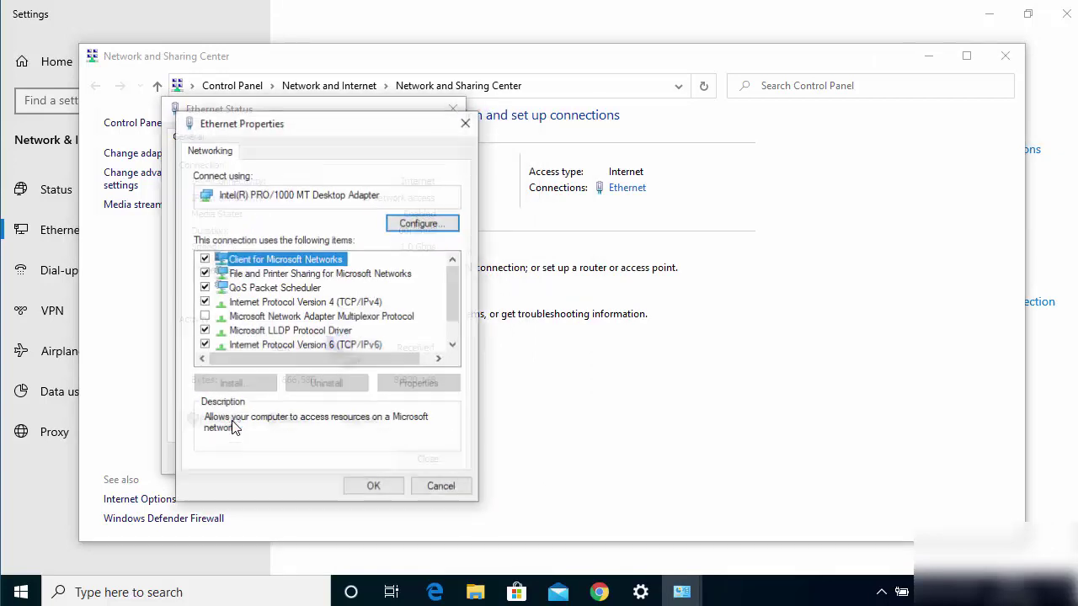
left_click_drag(299, 126, 521, 111)
key("Down")
key("Down")
key("Down")
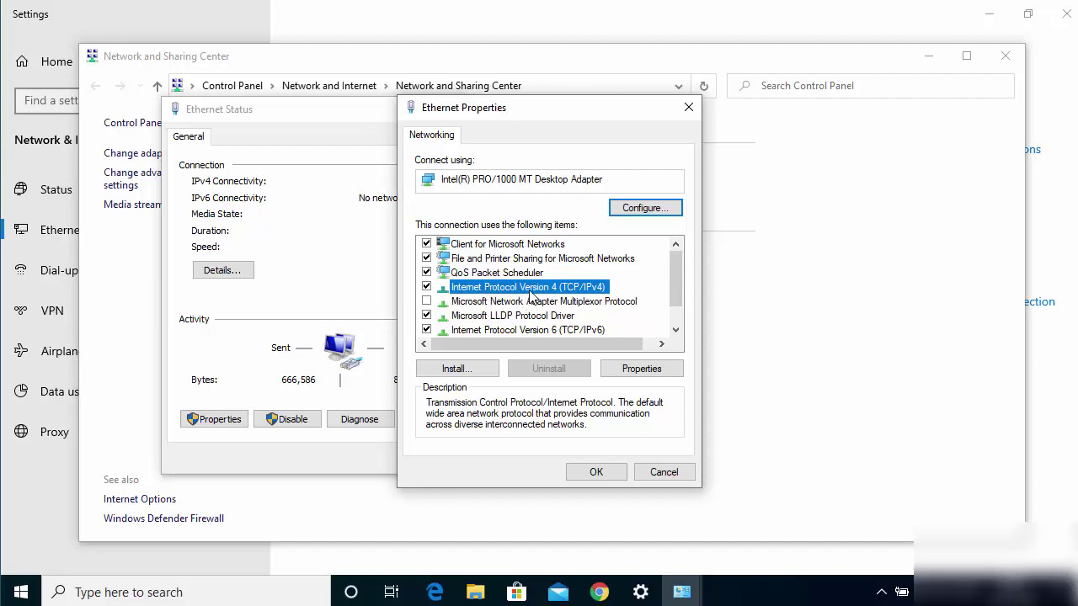
double_click(530, 288)
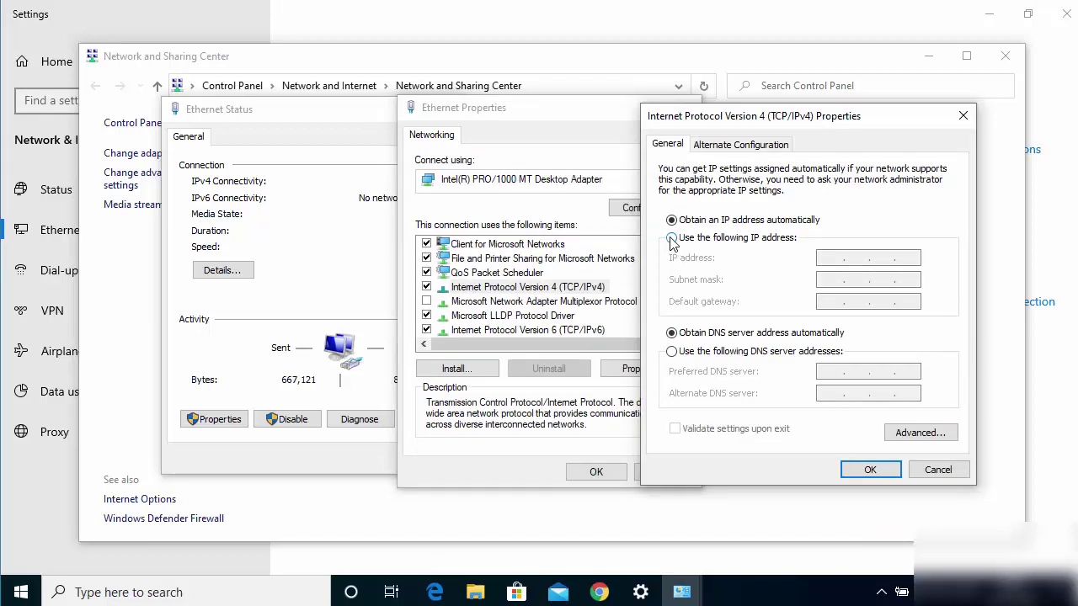
Step: Assign static IP 192.168.1.2 with subnet mask 255.255.255.0, confirm both dialogs and close Ethernet status
left_click(671, 238)
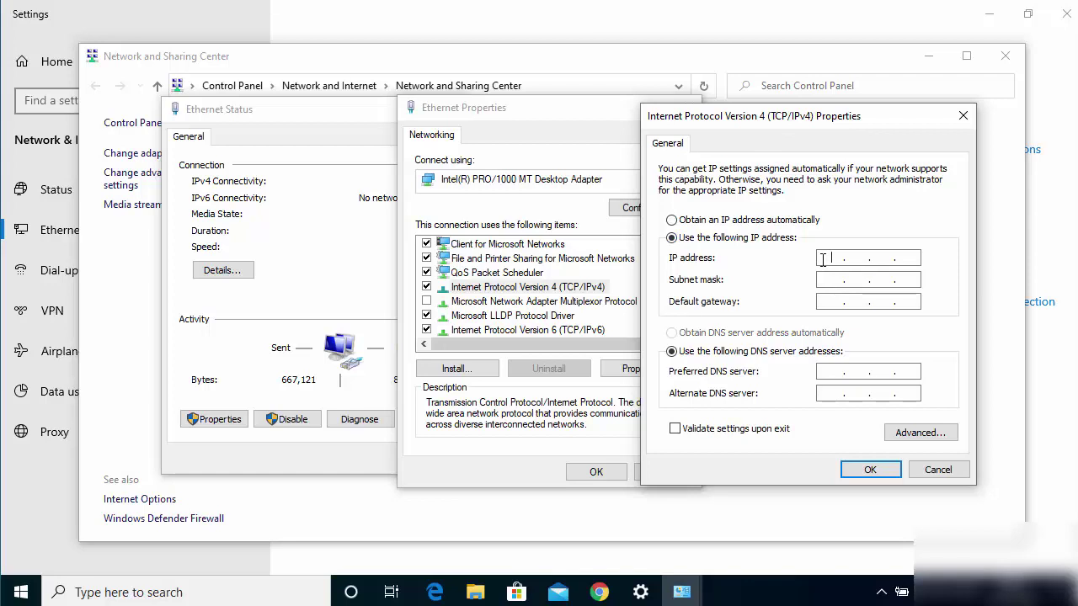
type("192 . 168 . 1.2")
left_click(863, 279)
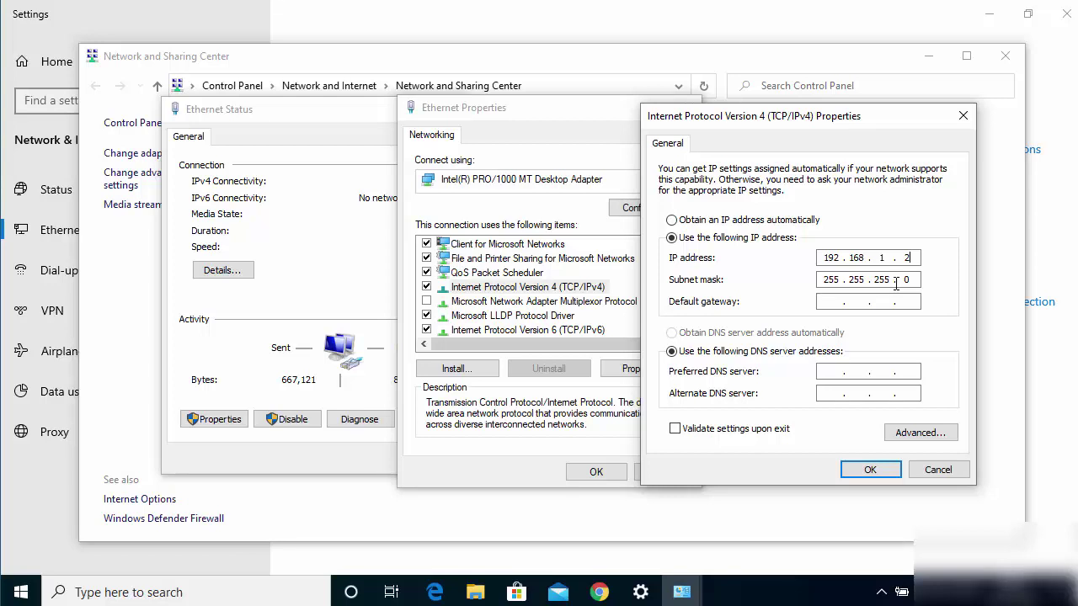
left_click(870, 469)
left_click(604, 473)
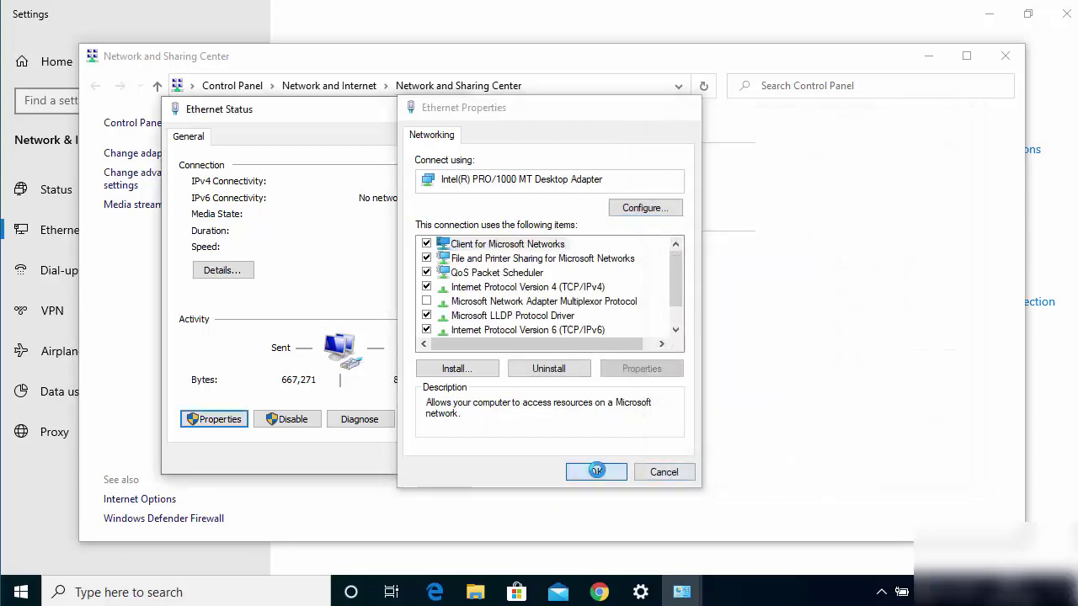
left_click(417, 462)
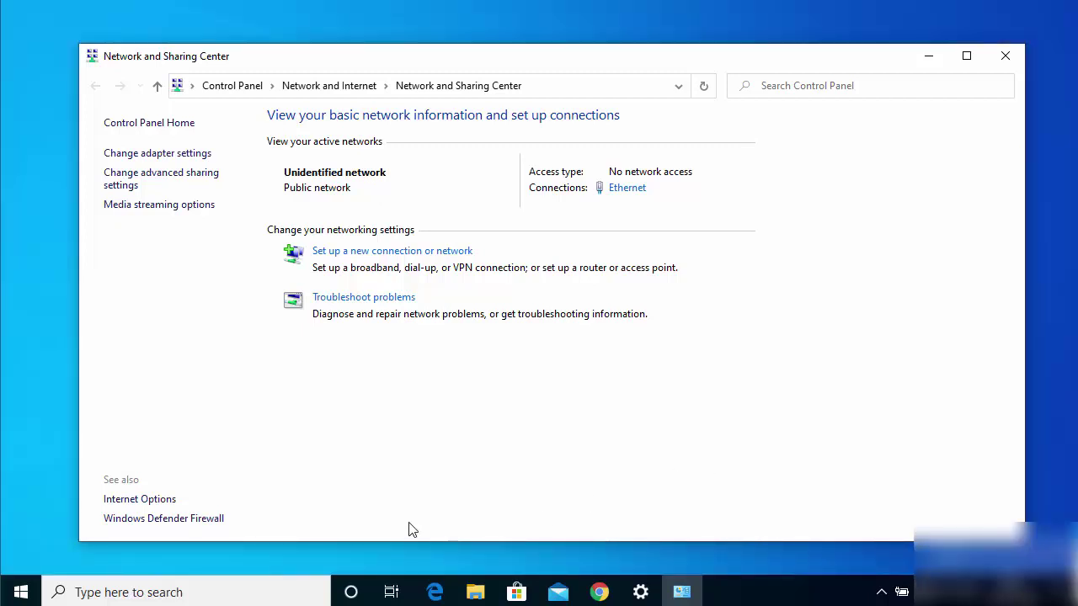
Step: Launch Local Security Policy by searching for secpol.msc
left_click(128, 595)
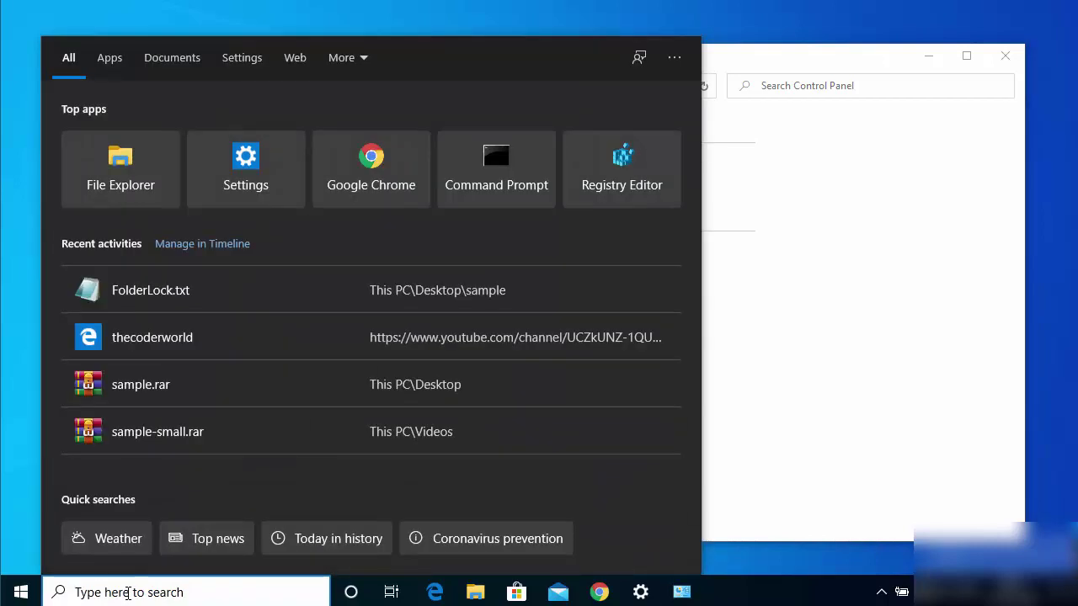
type("secpo")
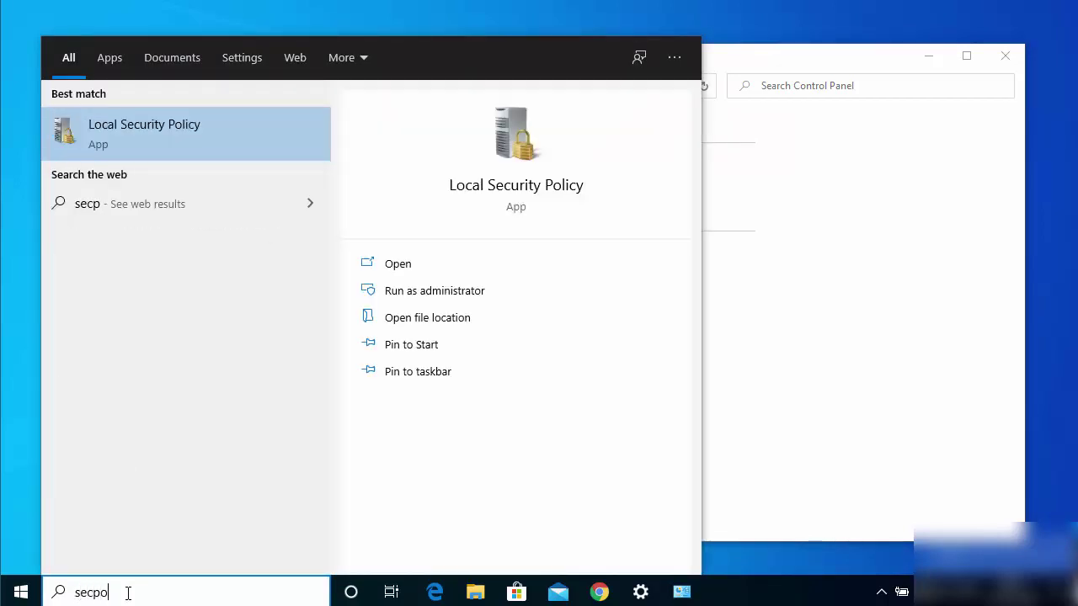
type("l.msc")
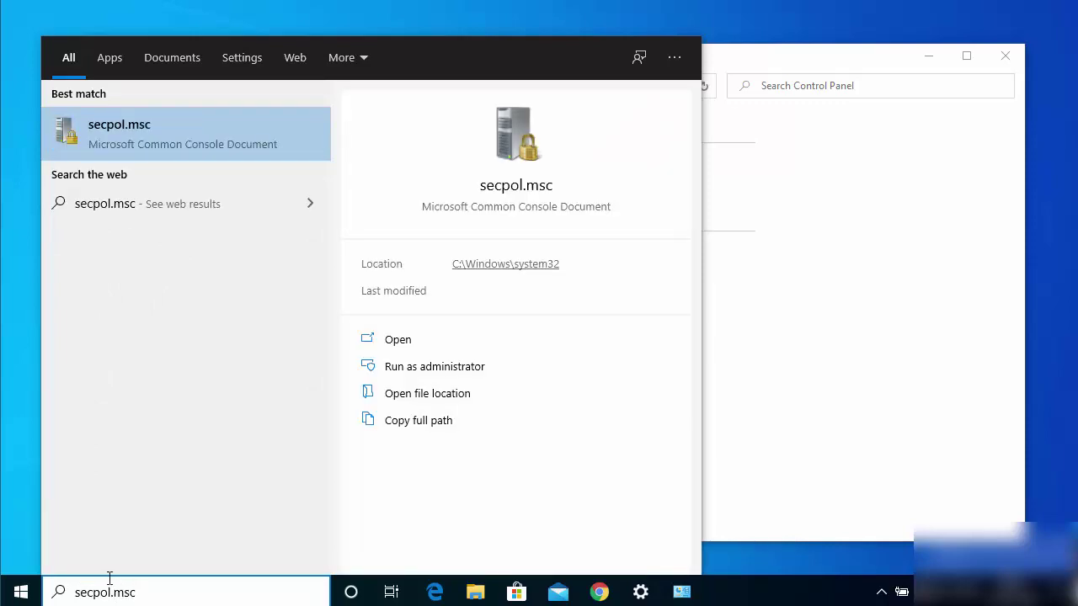
left_click(123, 140)
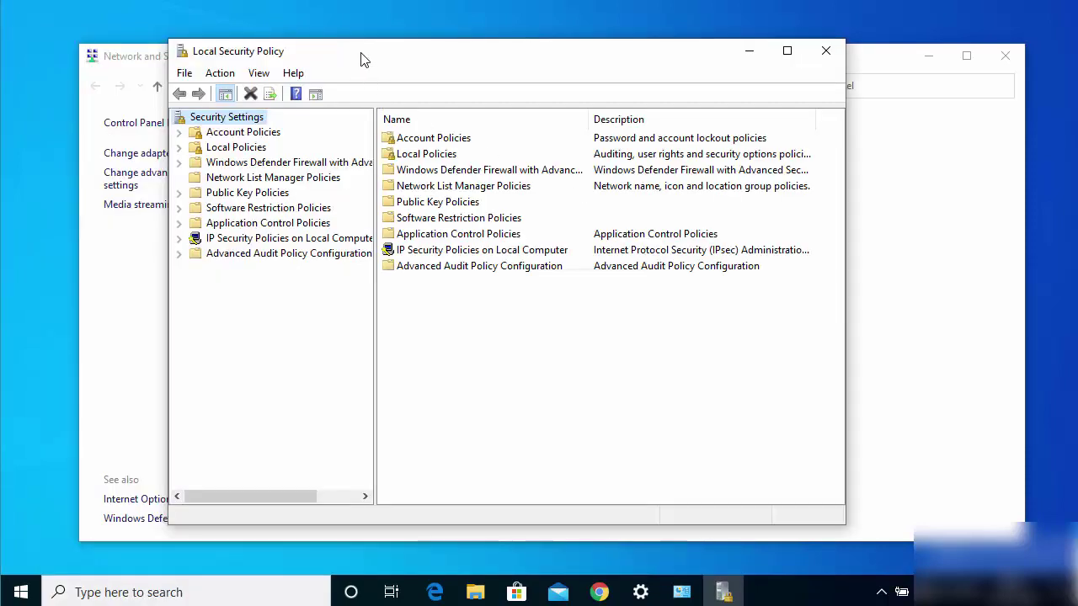
left_click_drag(361, 59, 566, 96)
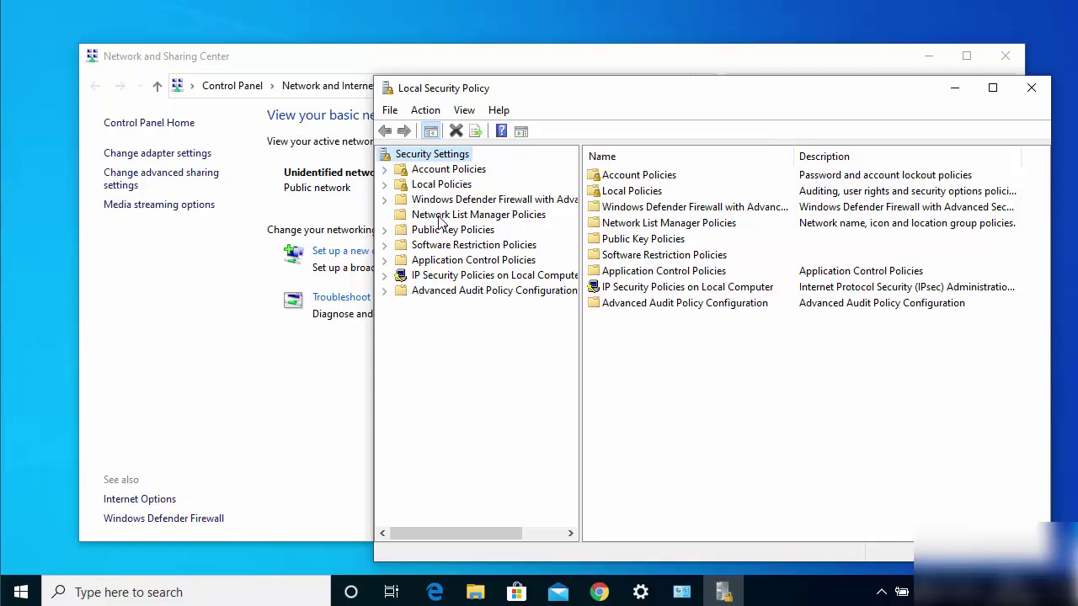
Step: Under Network List Manager Policies, set Unidentified Networks' location type to Private and apply
left_click(440, 217)
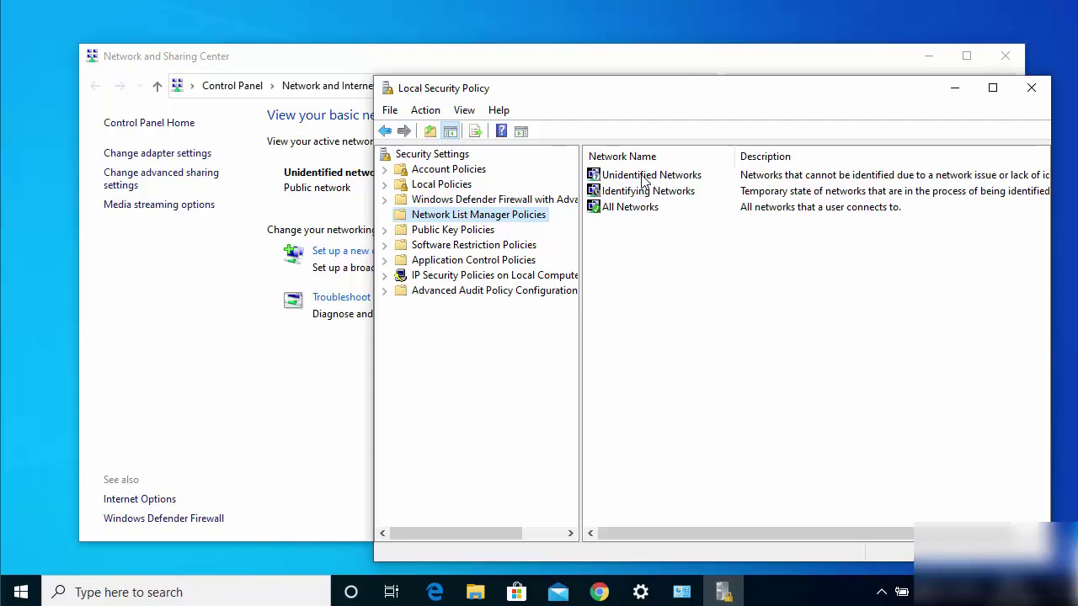
double_click(645, 175)
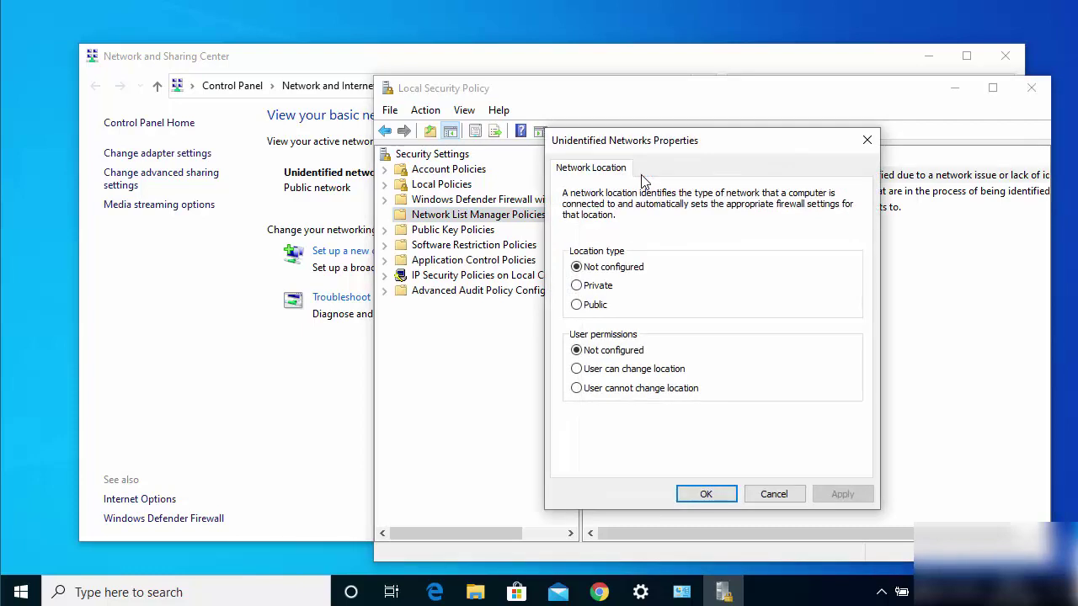
left_click(578, 287)
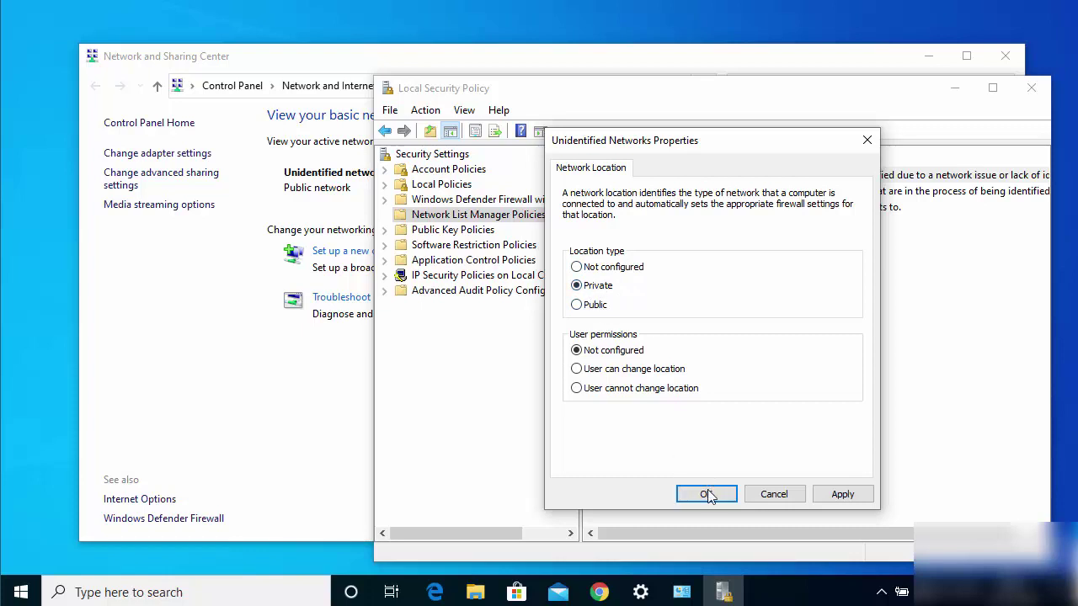
left_click(842, 494)
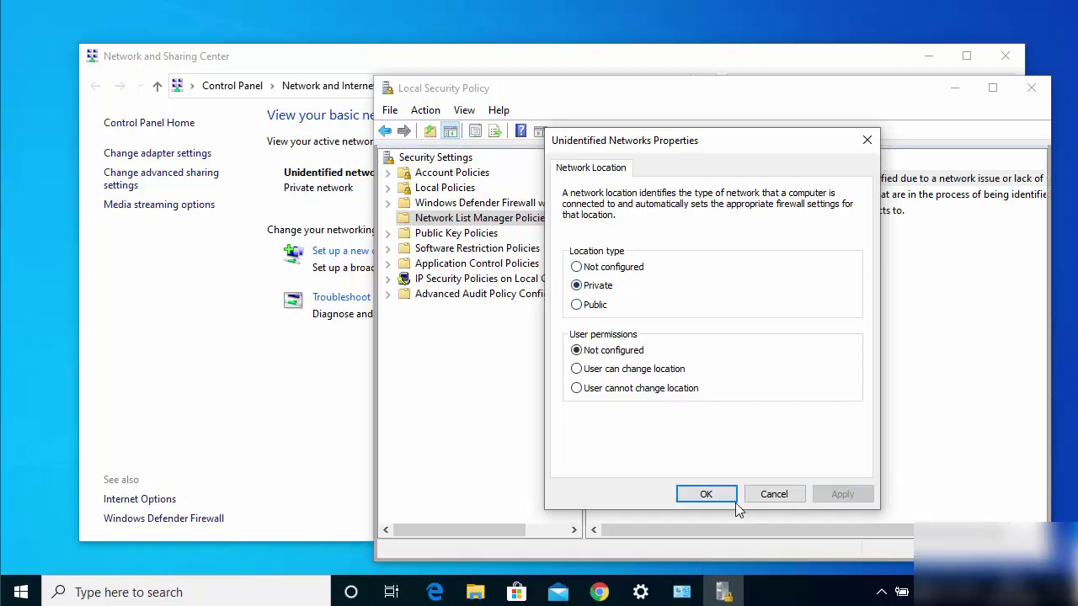
left_click(716, 497)
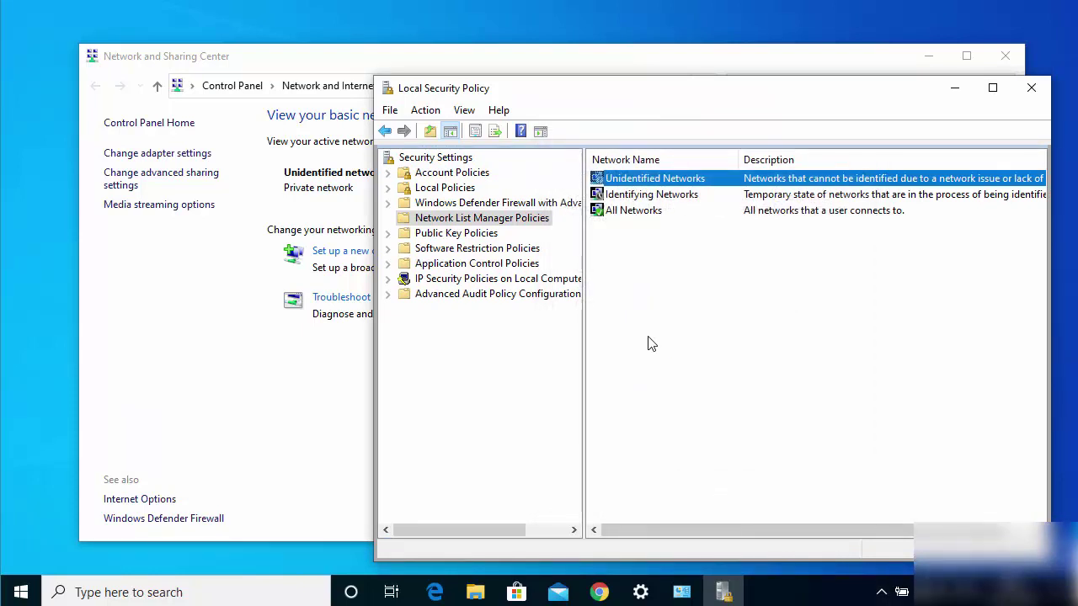
left_click(296, 203)
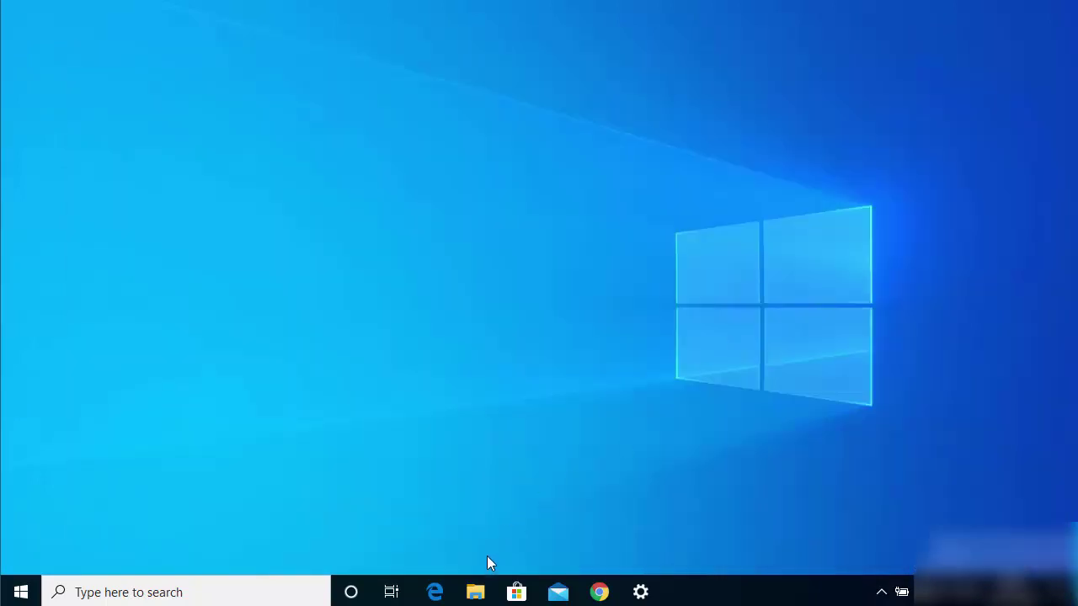
Step: Open the Pictures folder's Properties in File Explorer and go to its Sharing tab
left_click(474, 591)
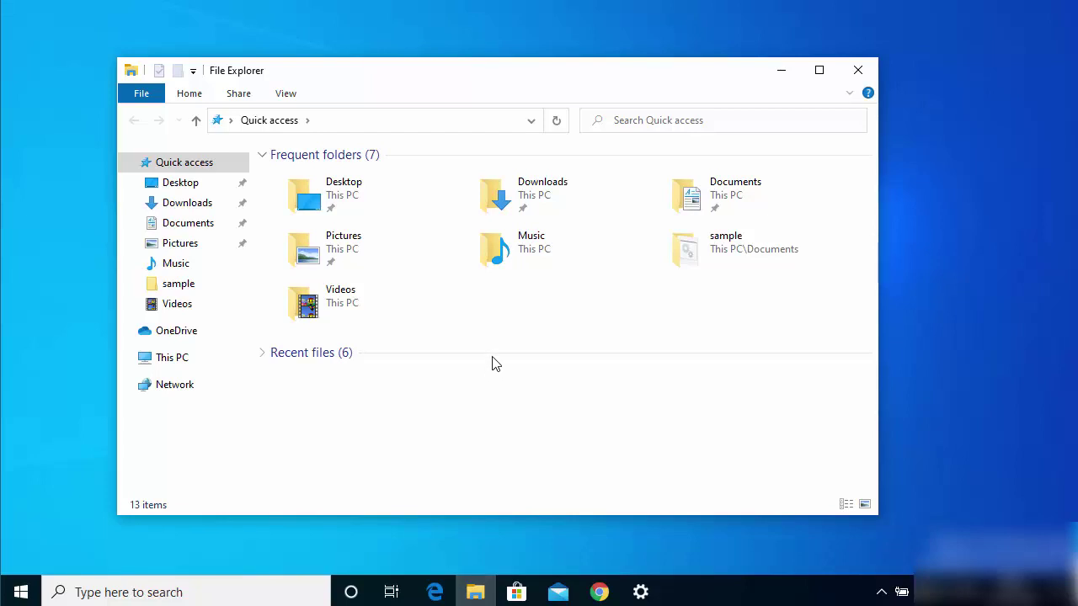
left_click(353, 256)
double_click(352, 256)
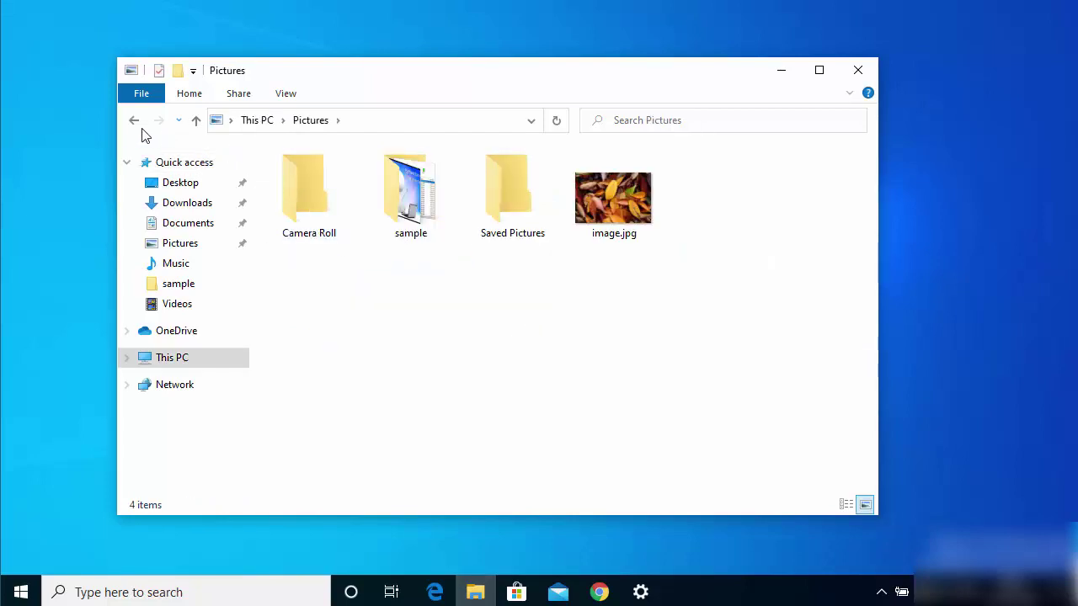
left_click(134, 121)
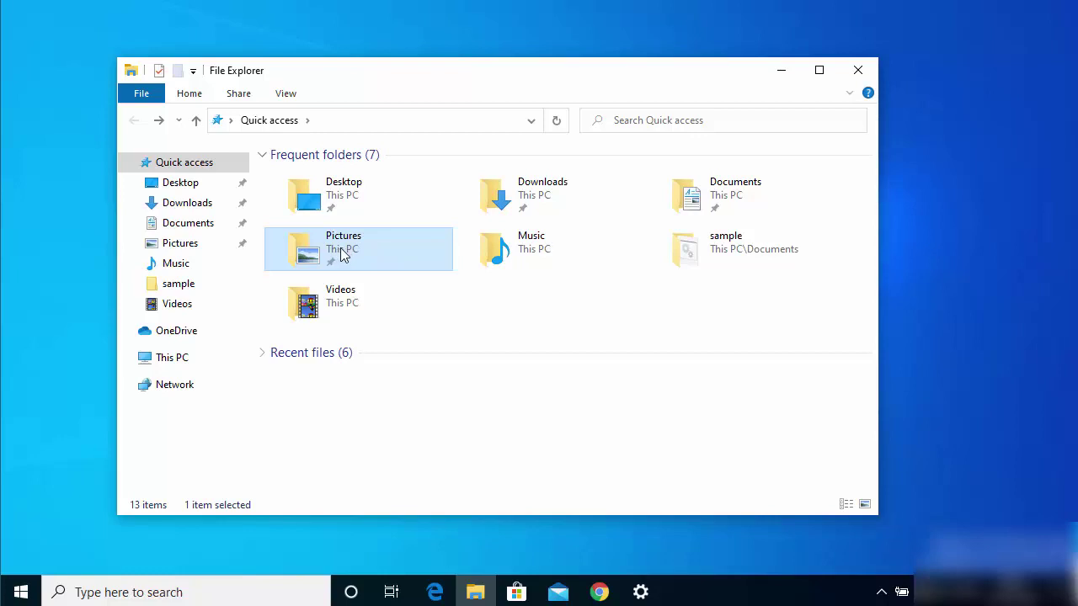
right_click(341, 255)
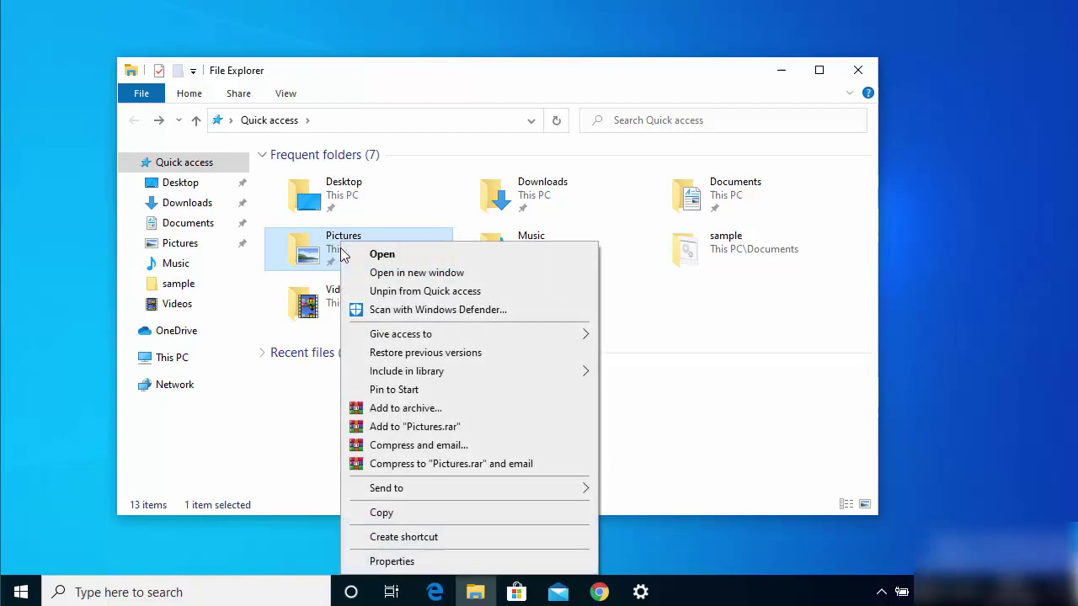
left_click(392, 562)
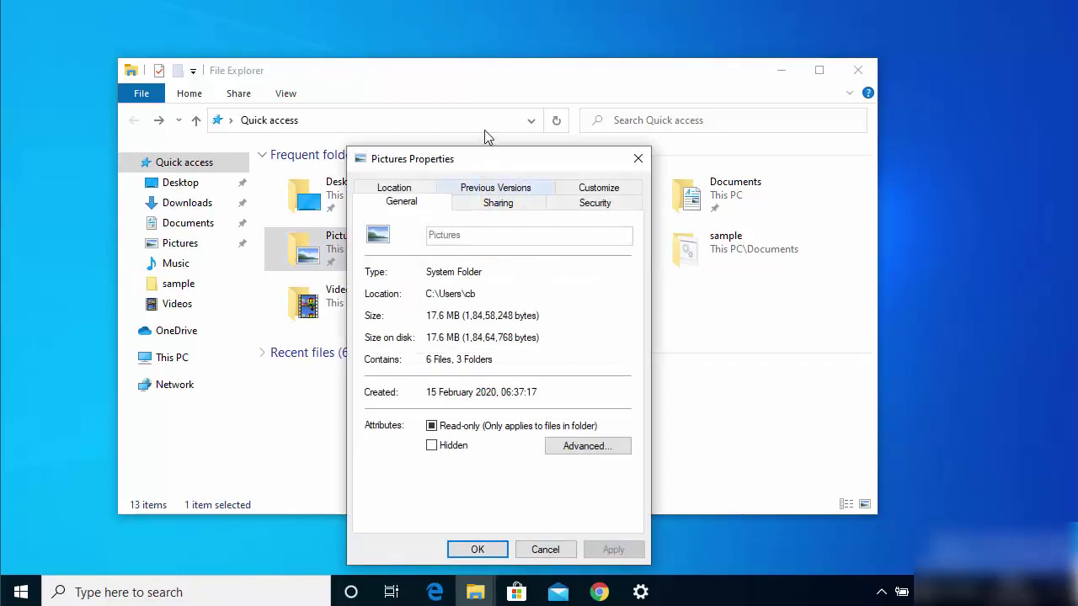
left_click_drag(486, 164, 482, 108)
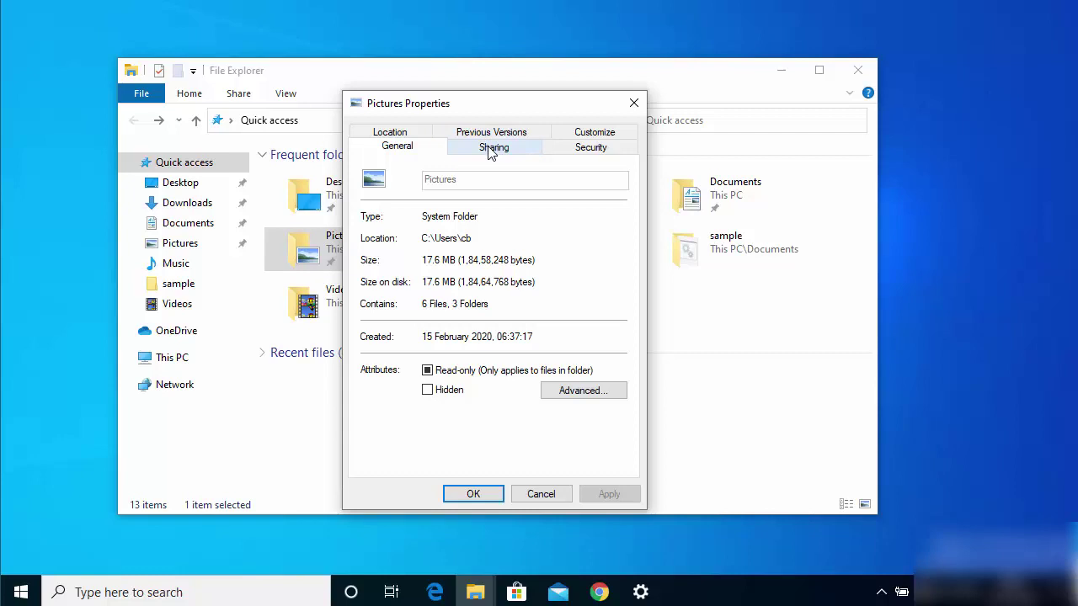
left_click(490, 150)
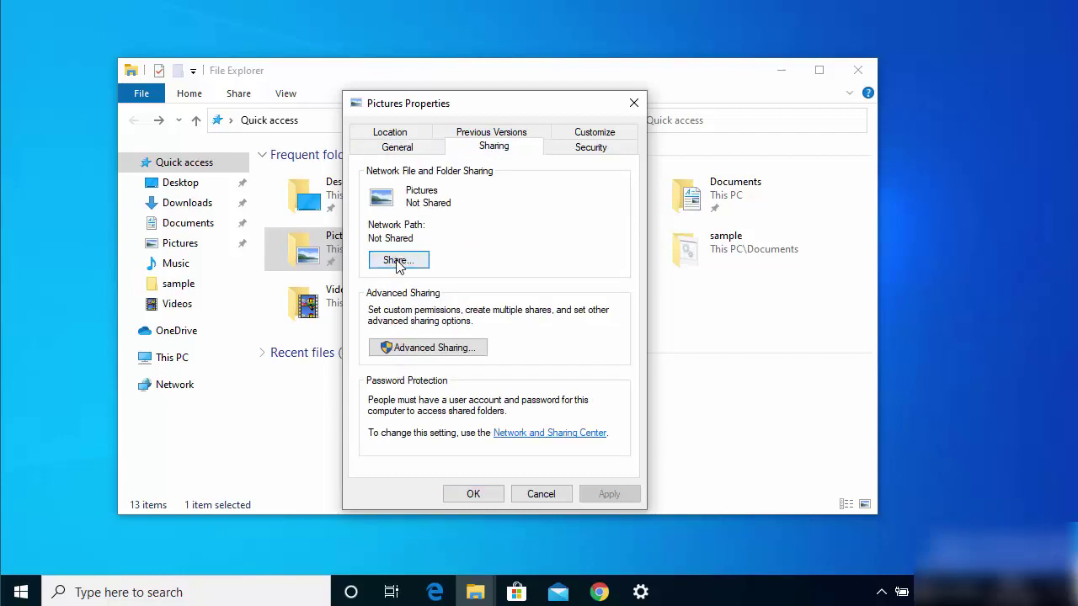
Step: Share Pictures with Everyone at Read/Write permission and finish the sharing wizard
left_click(399, 262)
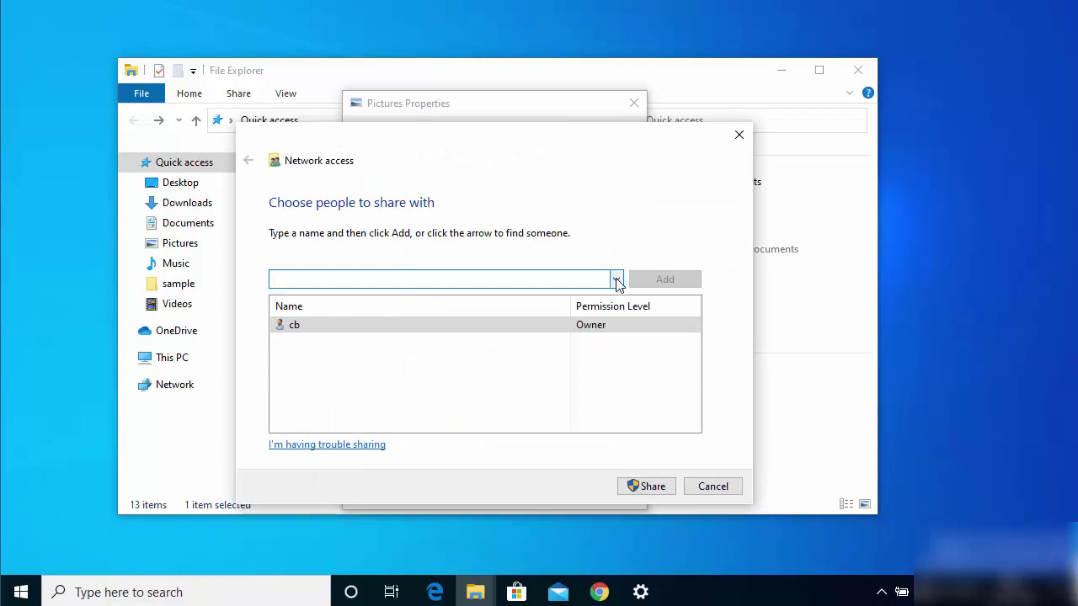
left_click(616, 281)
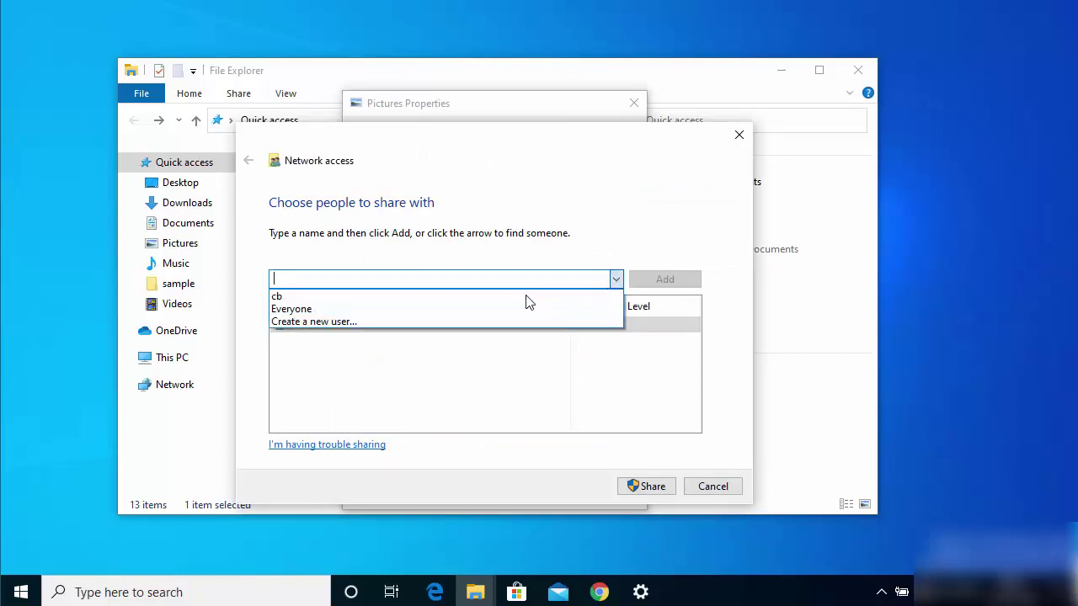
left_click(453, 310)
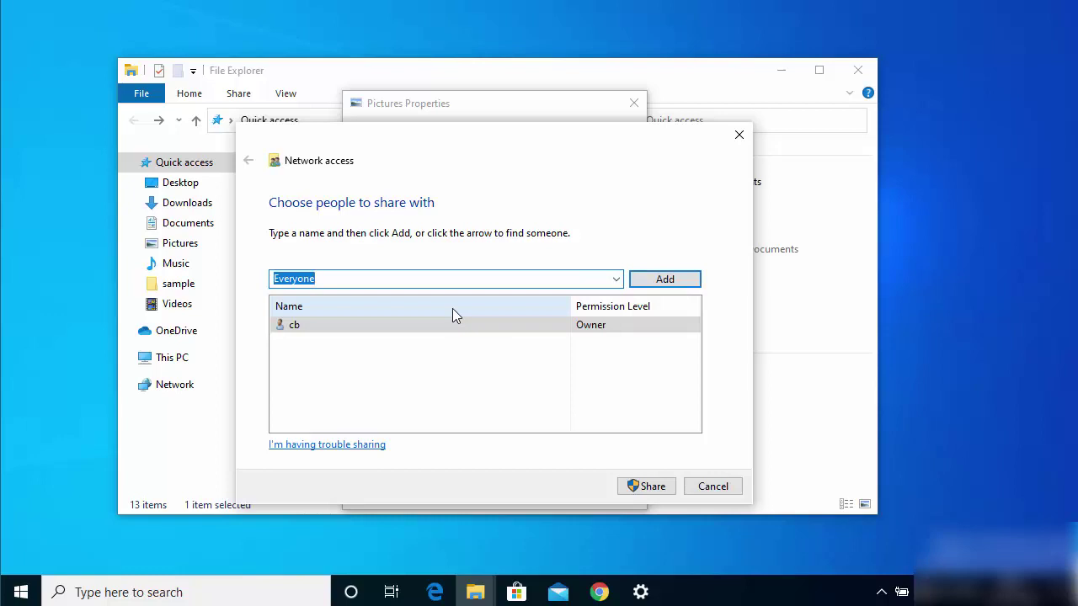
left_click(666, 279)
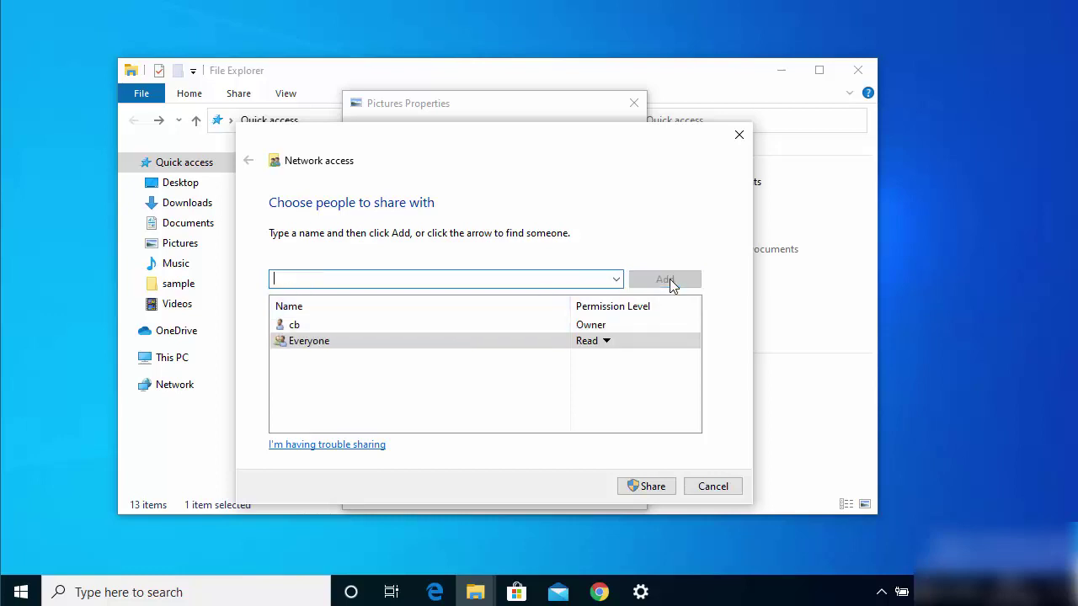
left_click(592, 343)
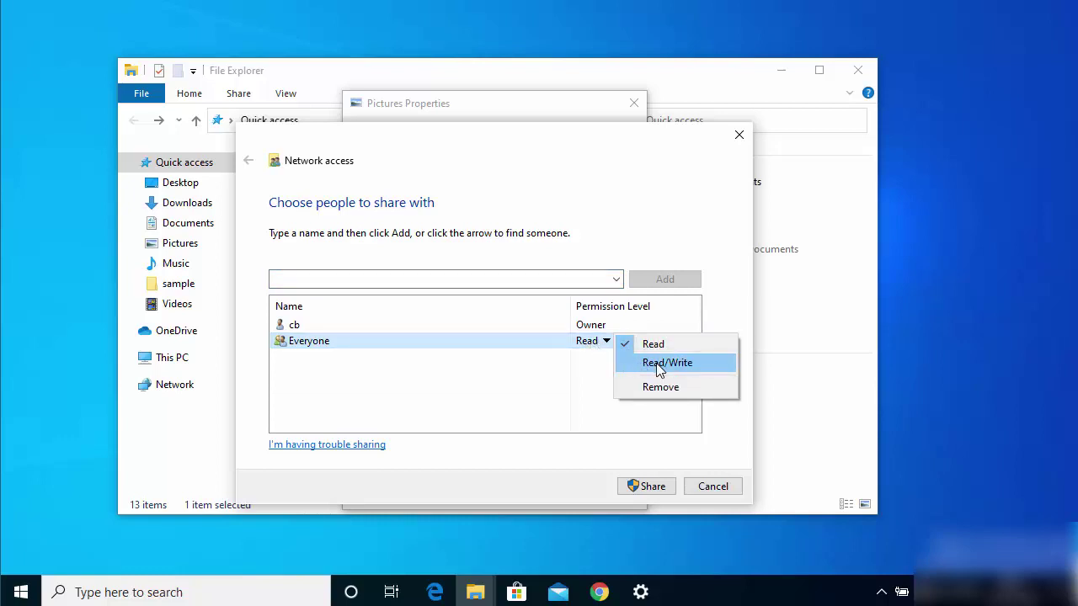
left_click(660, 364)
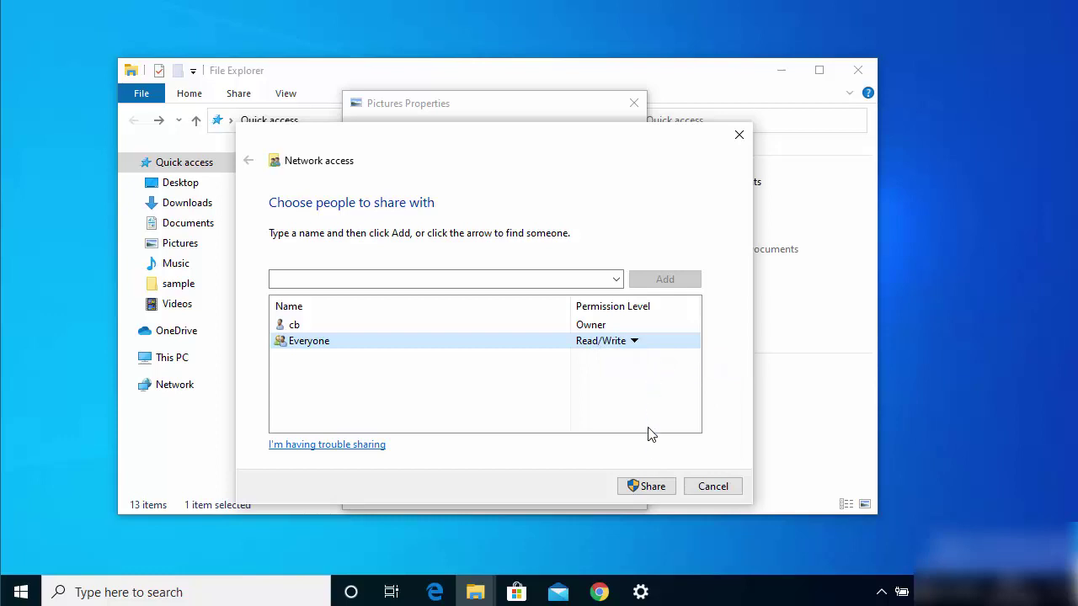
left_click(649, 488)
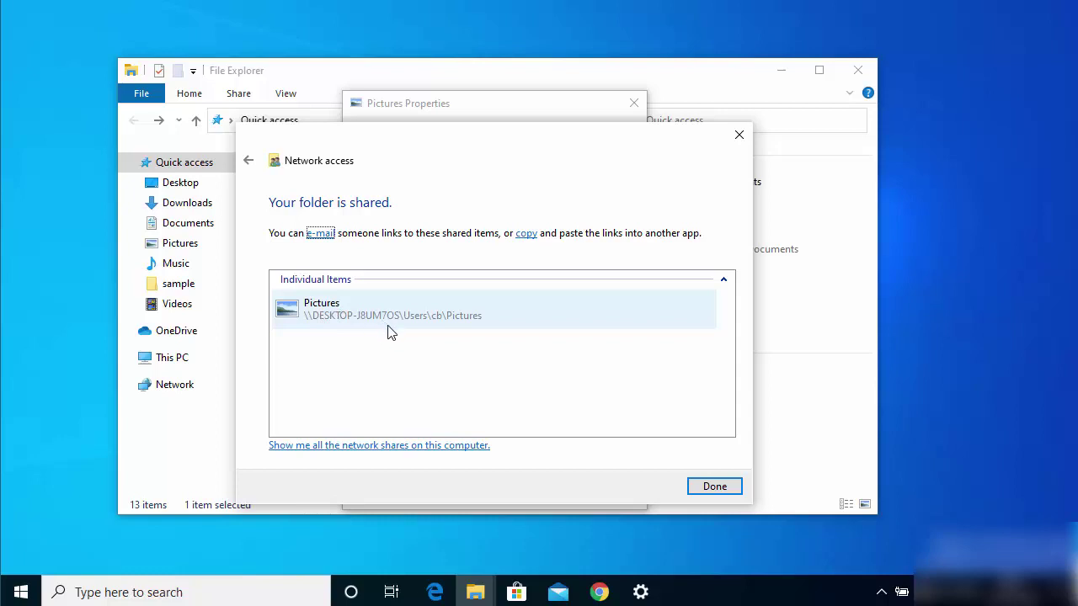
left_click(714, 487)
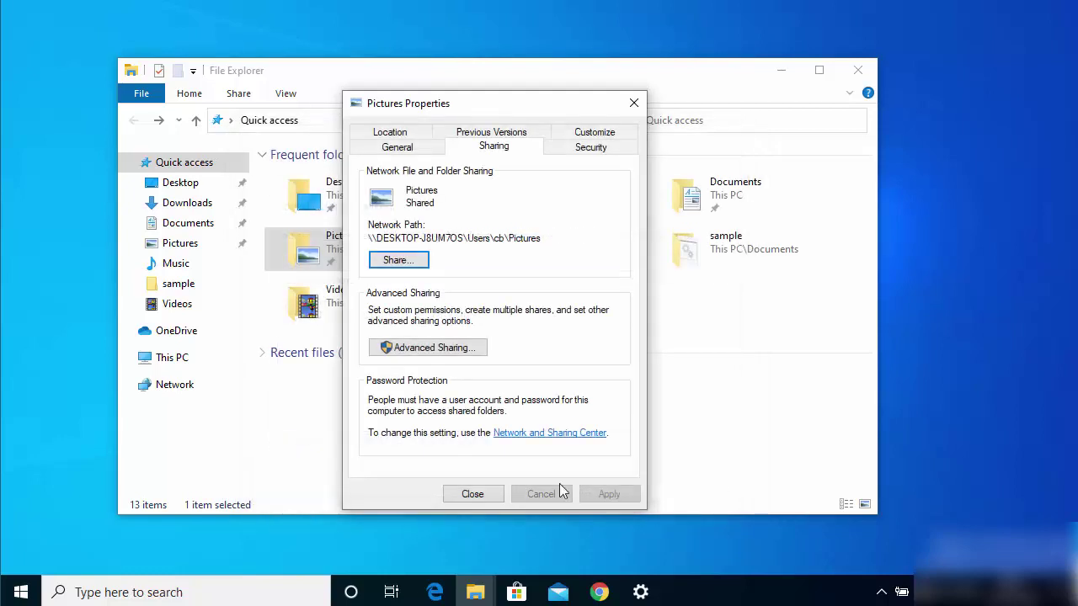
Step: Close Pictures Properties, browse the Network location, then open This PC's system Properties
left_click(469, 497)
left_click(172, 357)
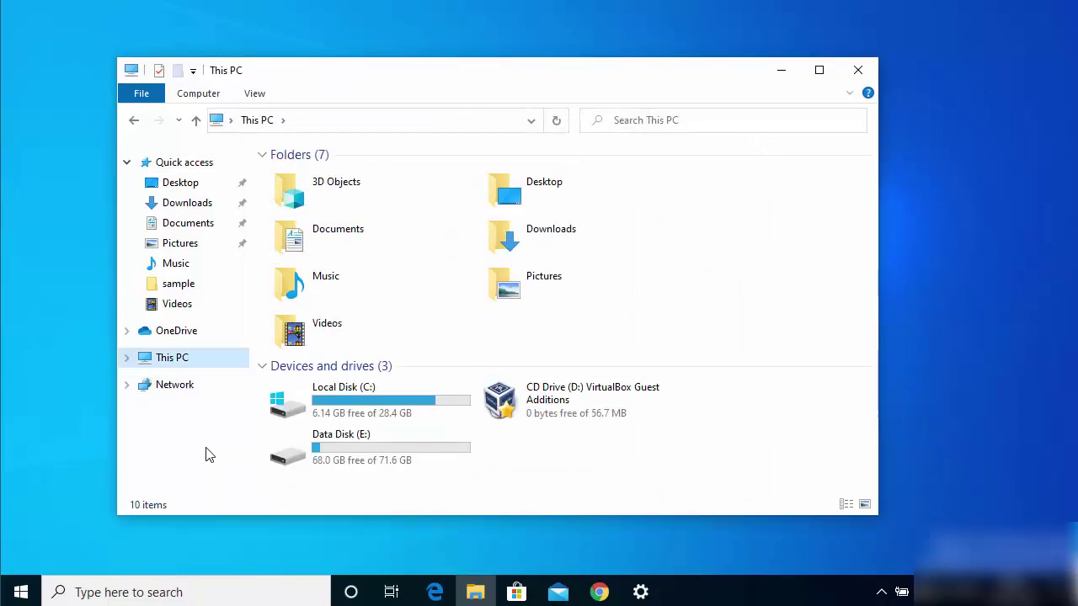
left_click(177, 389)
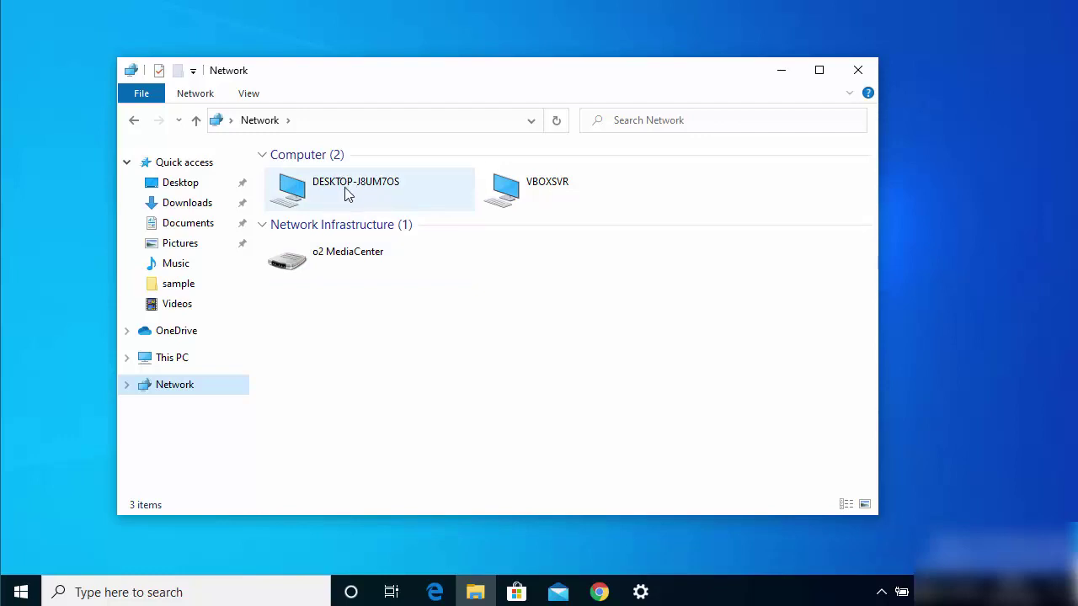
right_click(180, 363)
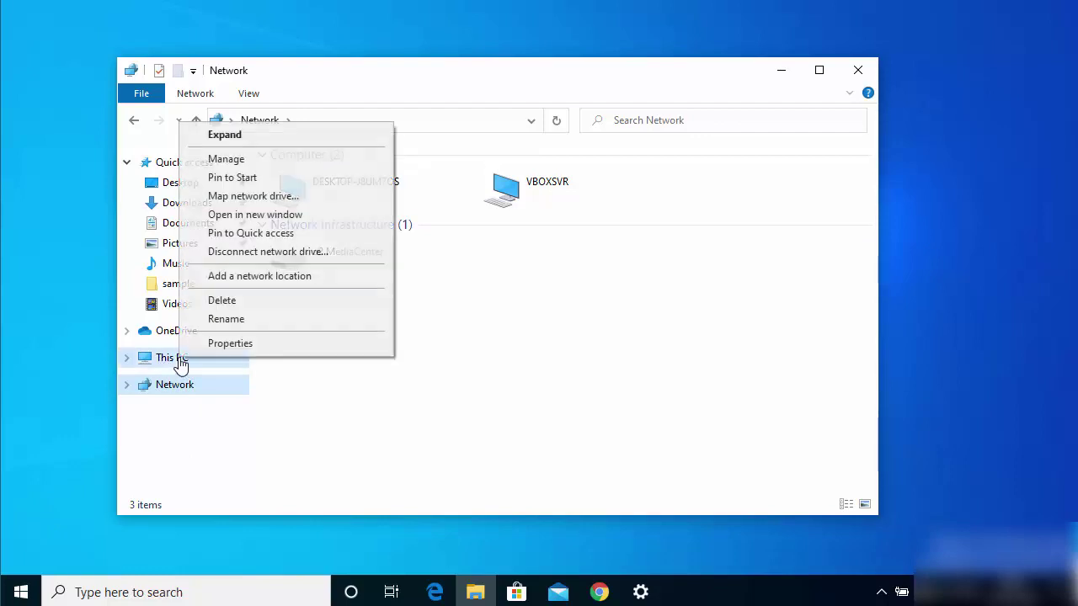
left_click(213, 345)
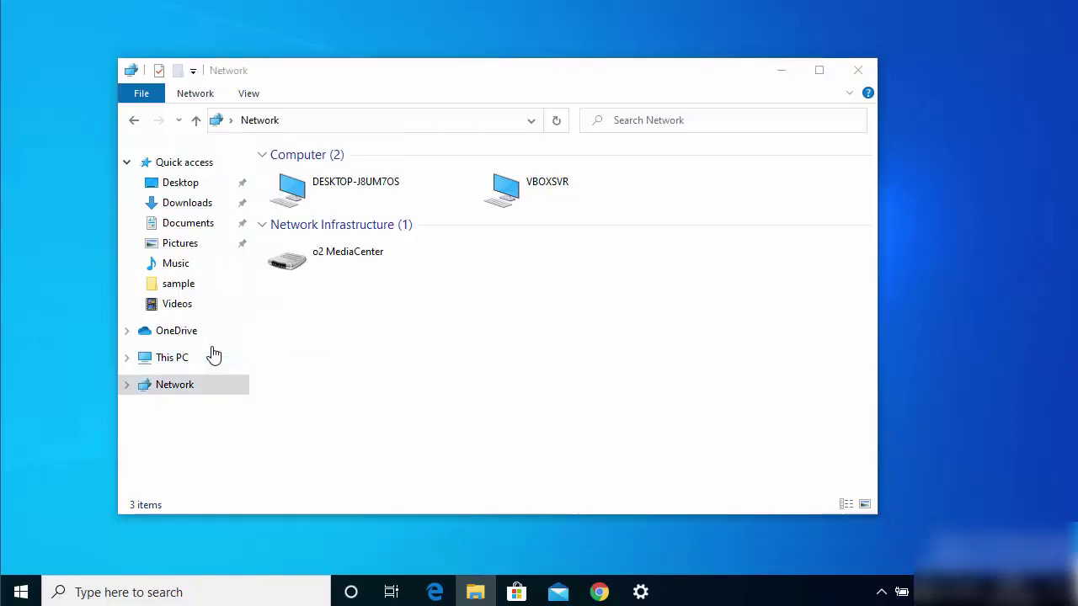
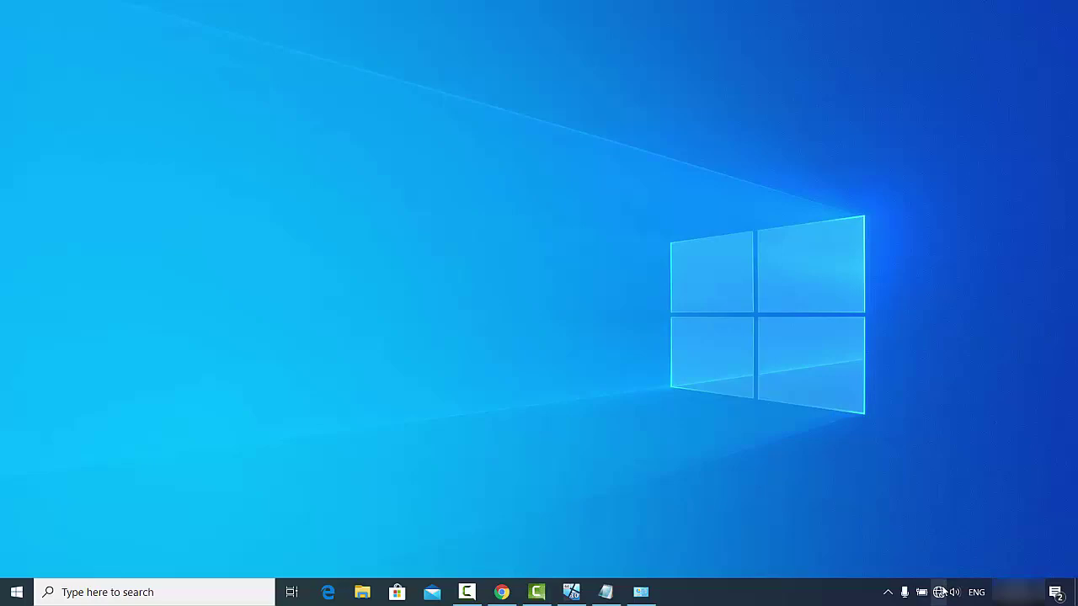
Step: Open the Network and Sharing Centre from the tray network icon's Ethernet settings
right_click(938, 589)
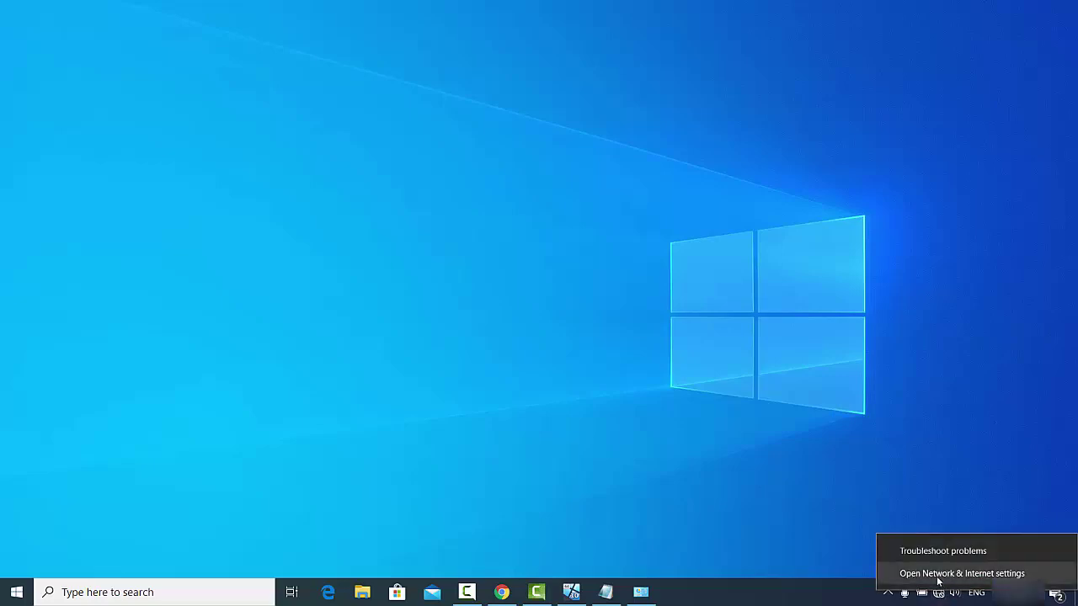
left_click(933, 576)
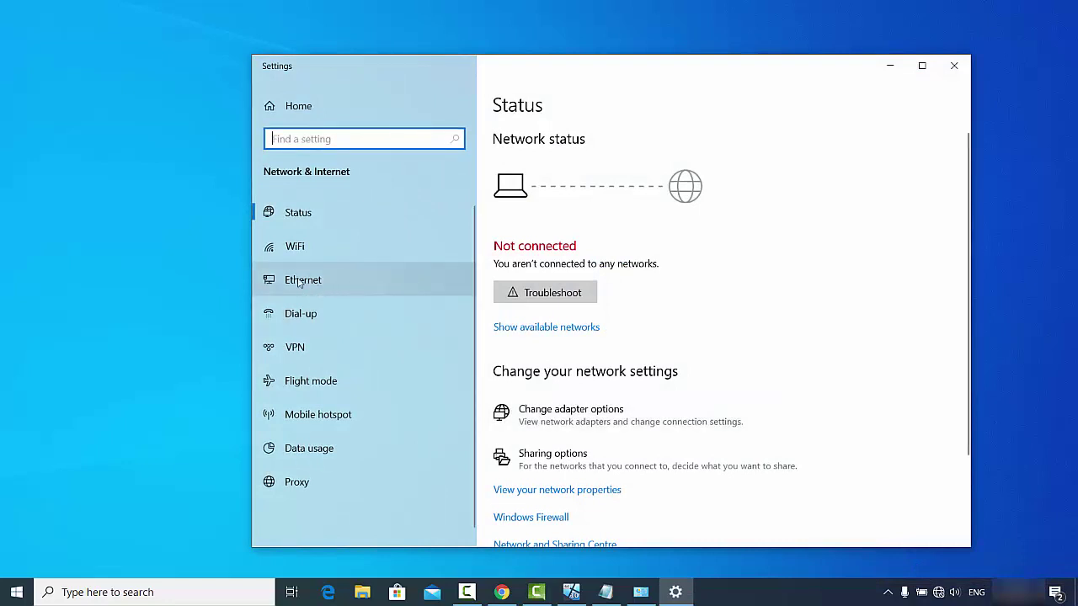
left_click(298, 283)
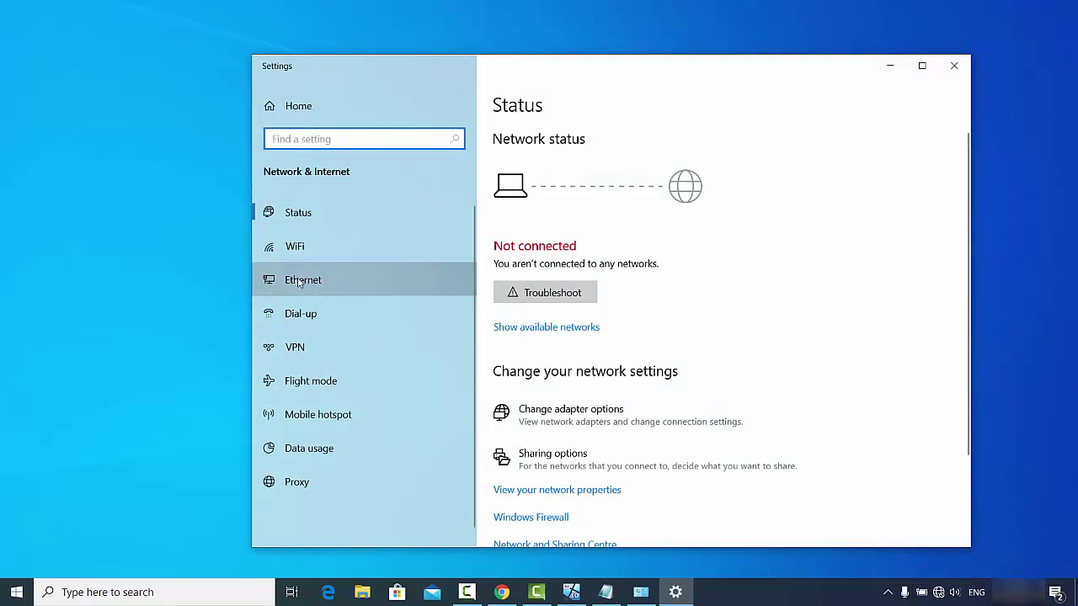
left_click(545, 299)
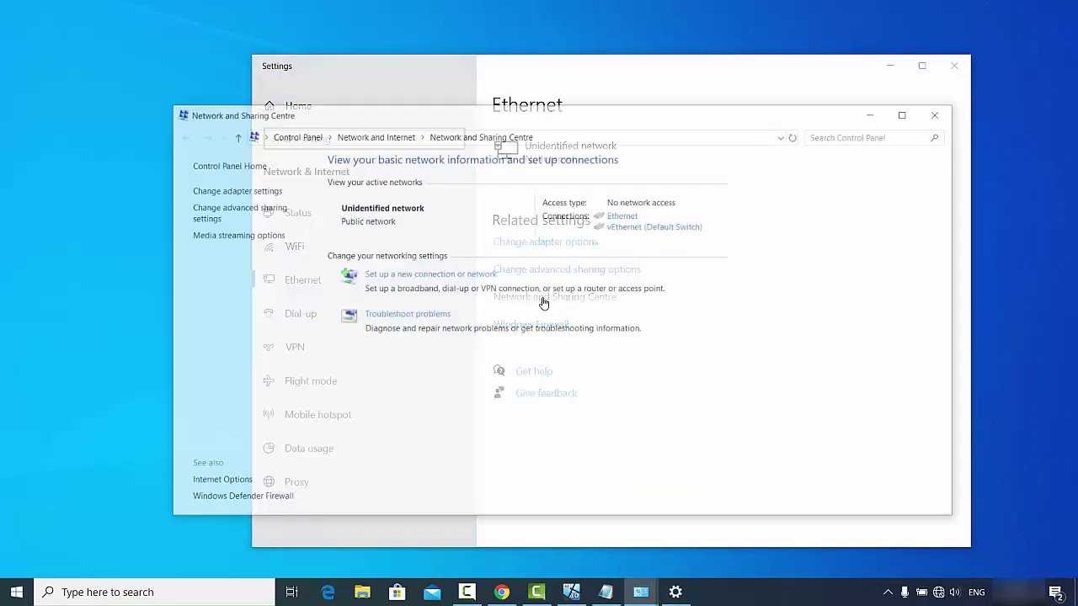
Step: Open the Ethernet connection's Properties and select Internet Protocol Version 4 (TCP/IPv4)
left_click(623, 215)
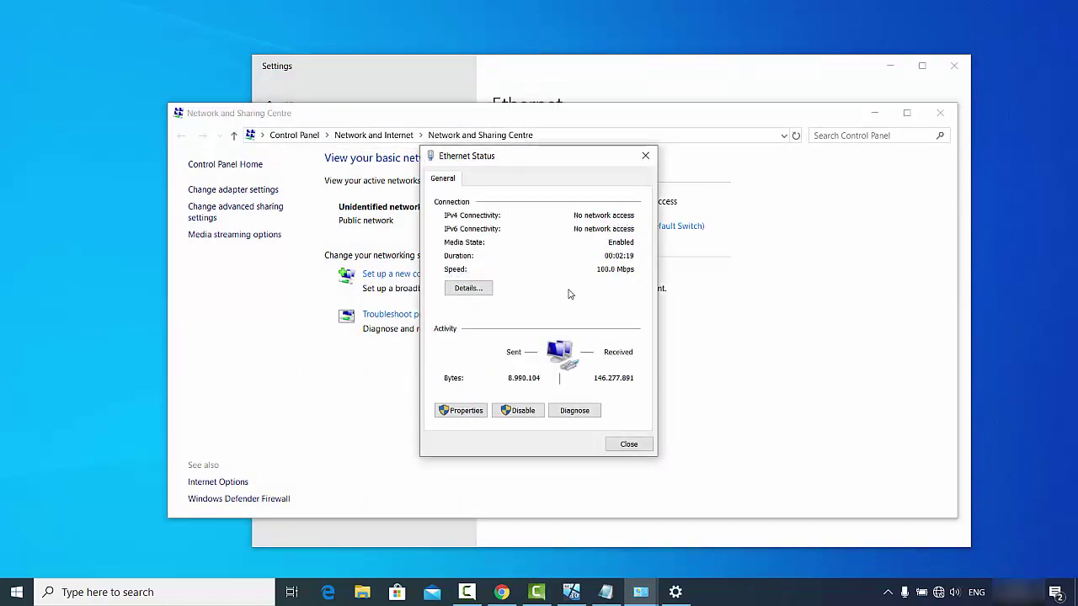
left_click_drag(529, 162, 307, 143)
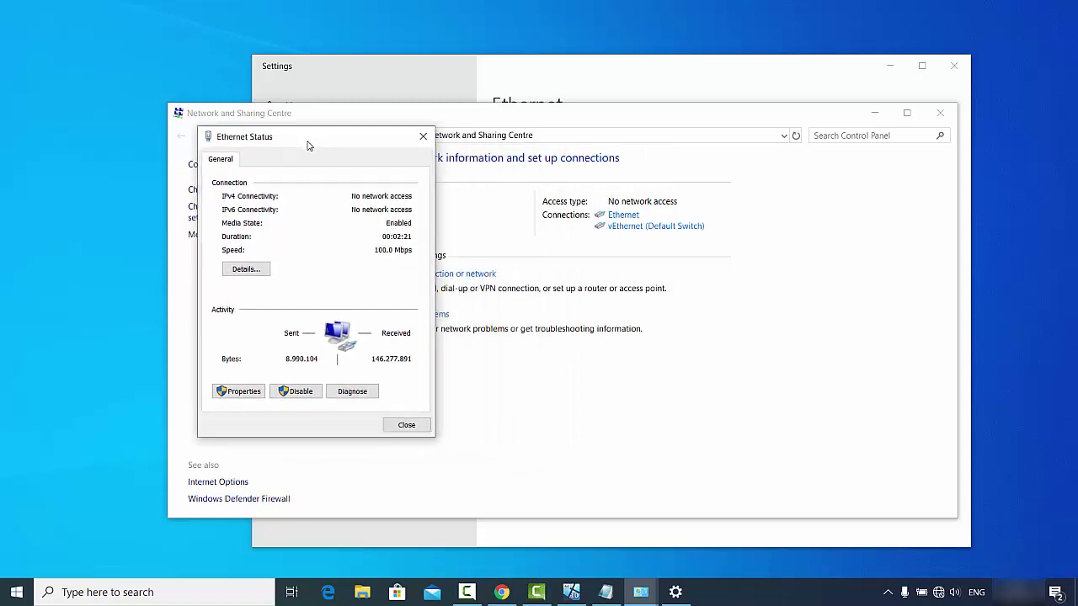
left_click(240, 391)
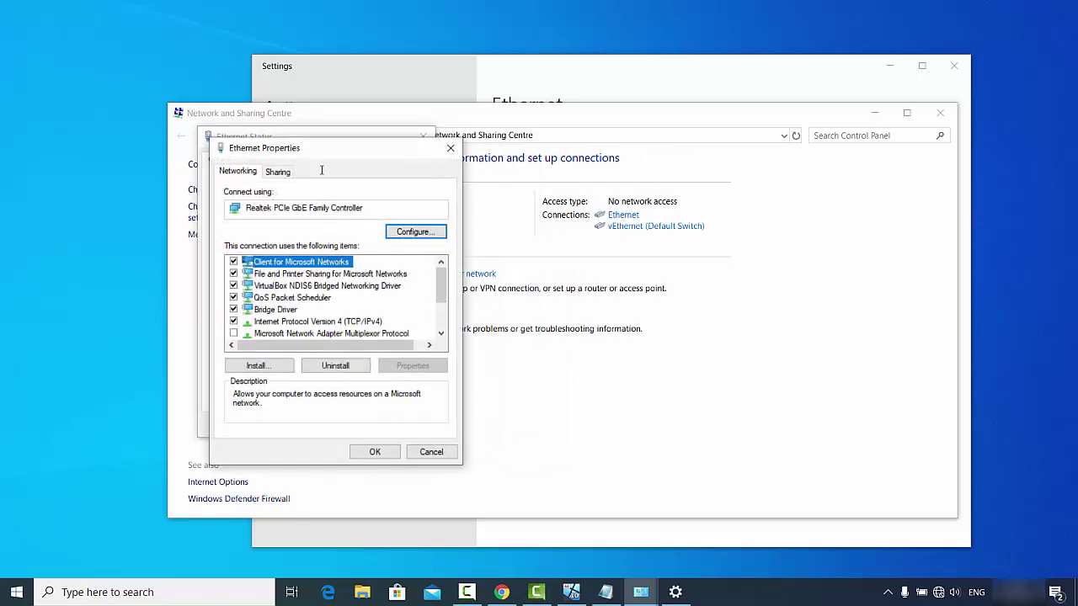
left_click_drag(325, 154, 501, 134)
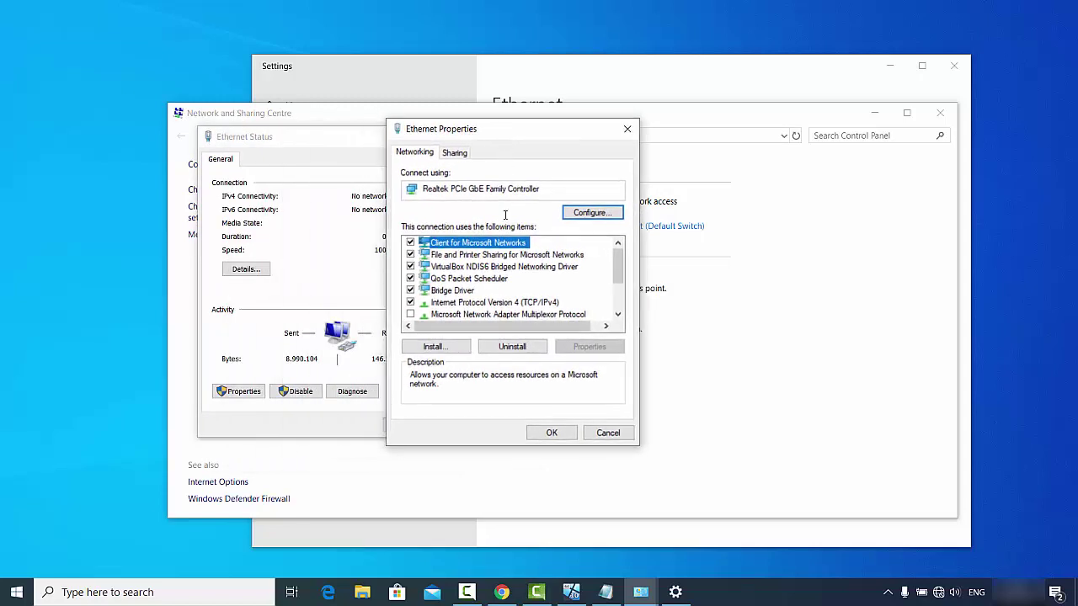
left_click(473, 304)
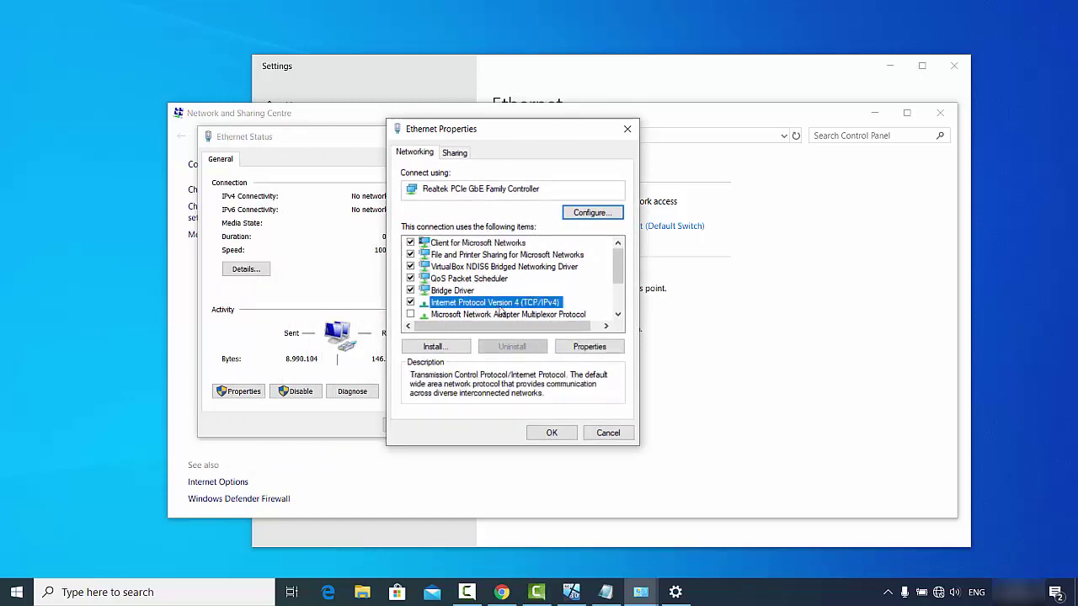
Step: Give the Ethernet adapter's IPv4 the static address 192.168.1.1 with subnet mask 255.255.255.0
double_click(515, 305)
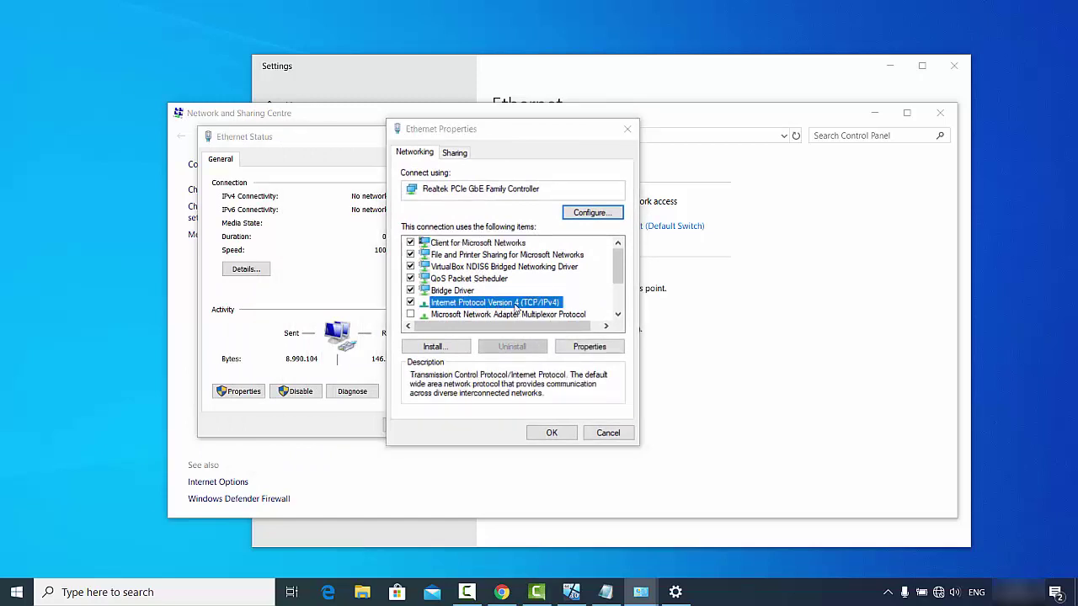
left_click_drag(548, 188, 760, 142)
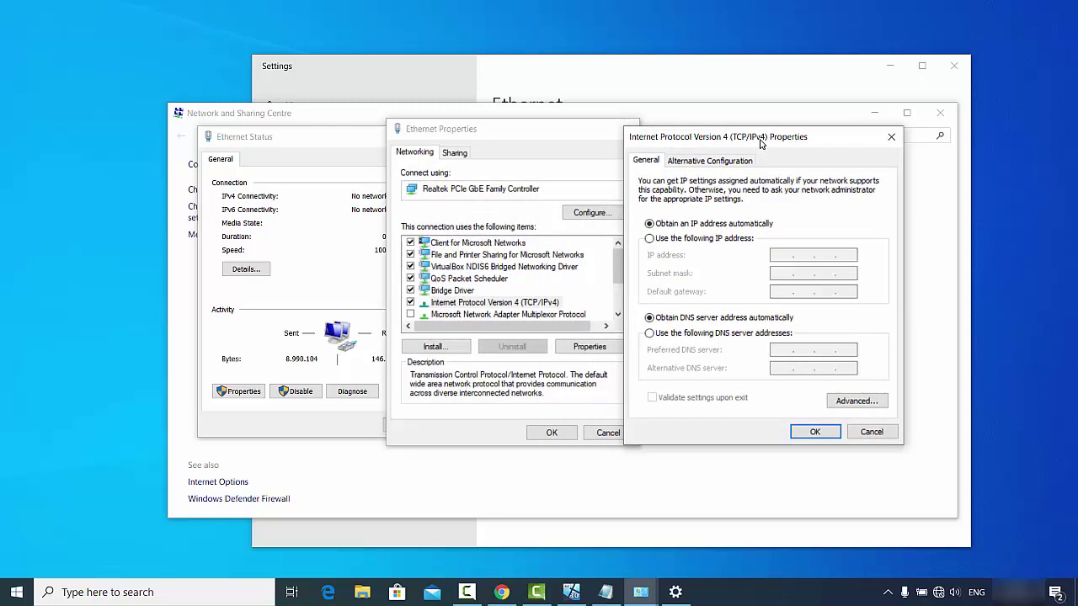
left_click(654, 240)
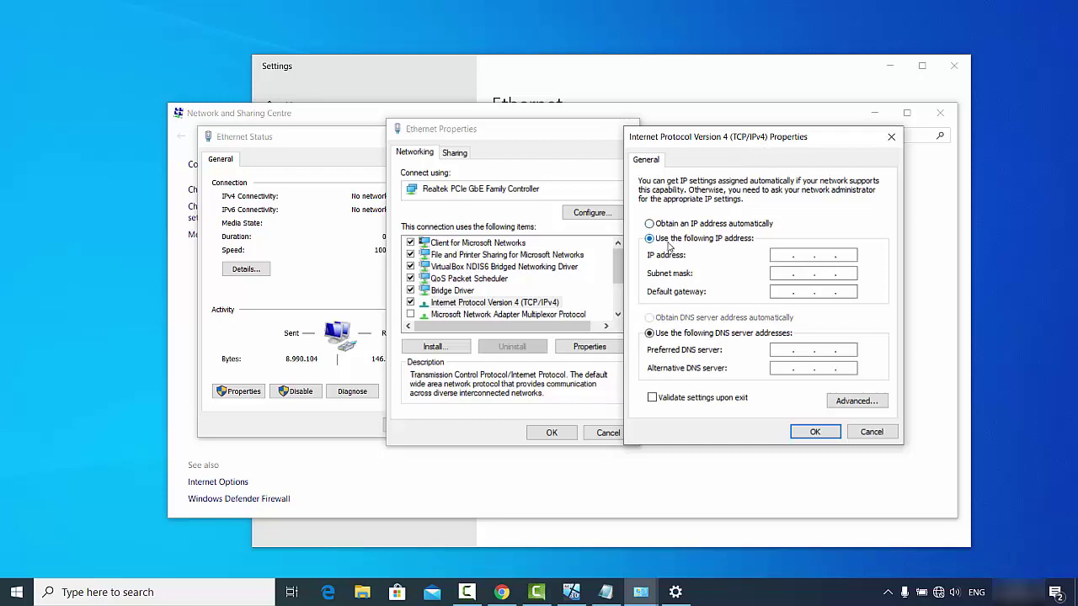
left_click(781, 256)
left_click(855, 254)
left_click(852, 255)
left_click(789, 275)
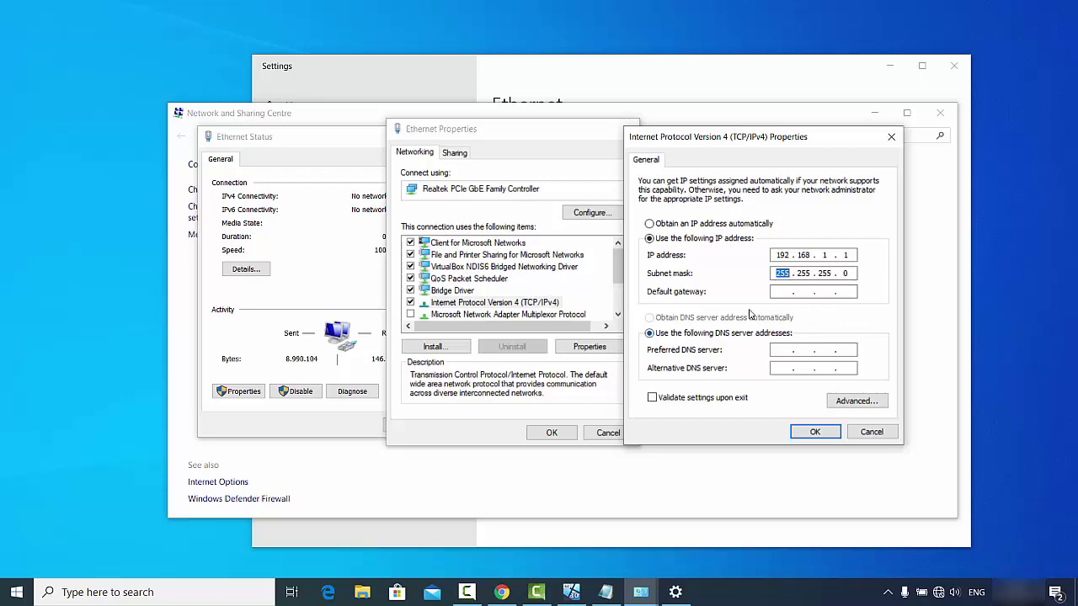
left_click(815, 432)
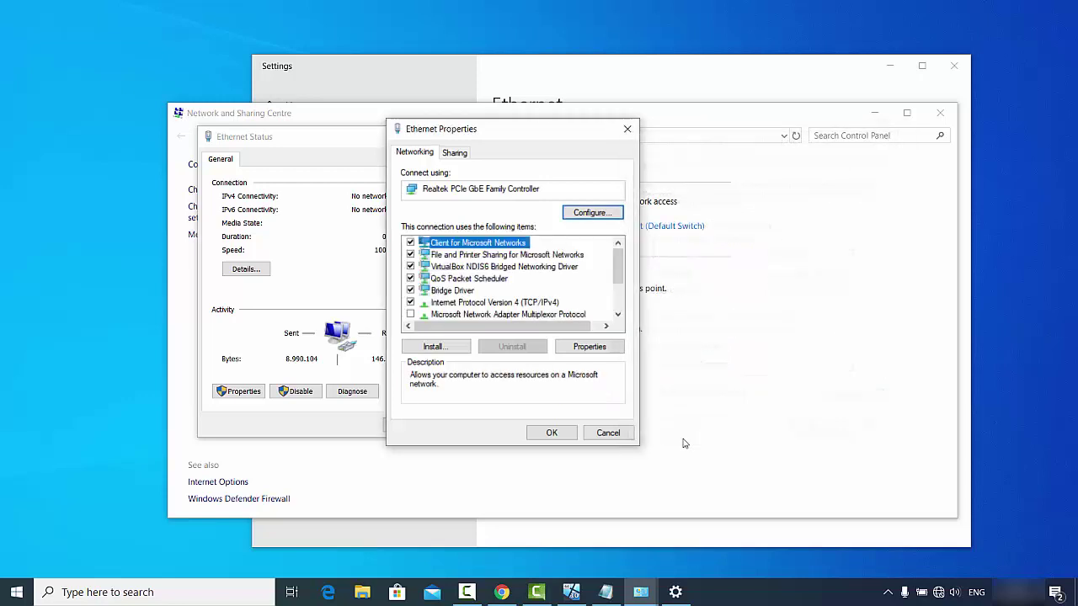
Step: Close the Ethernet dialogs and open Local Security Policy via a secpol.msc search
left_click(552, 432)
left_click(407, 425)
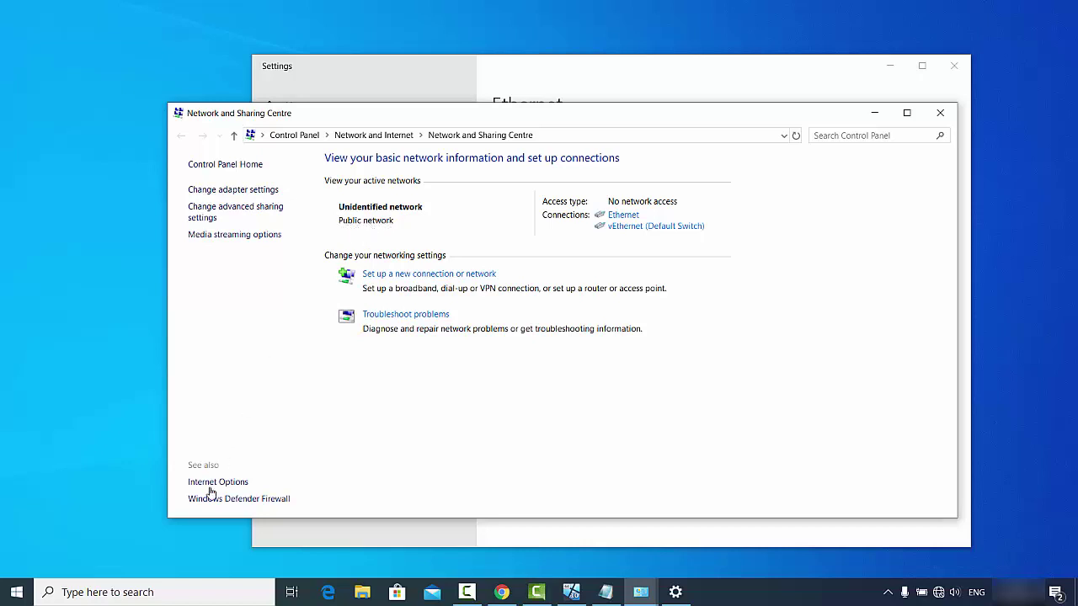
left_click(170, 592)
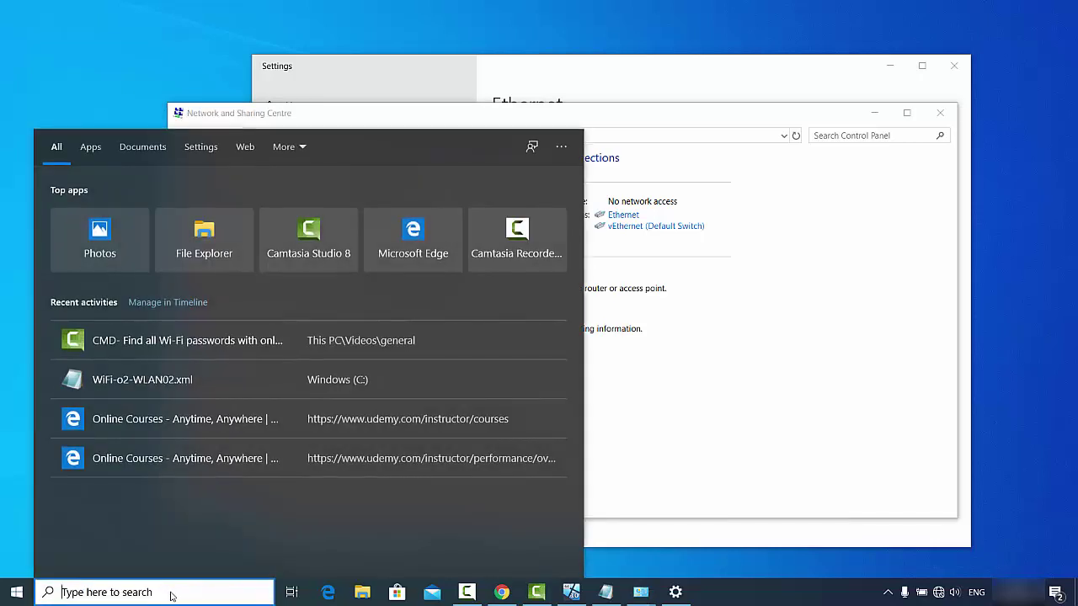
type("s")
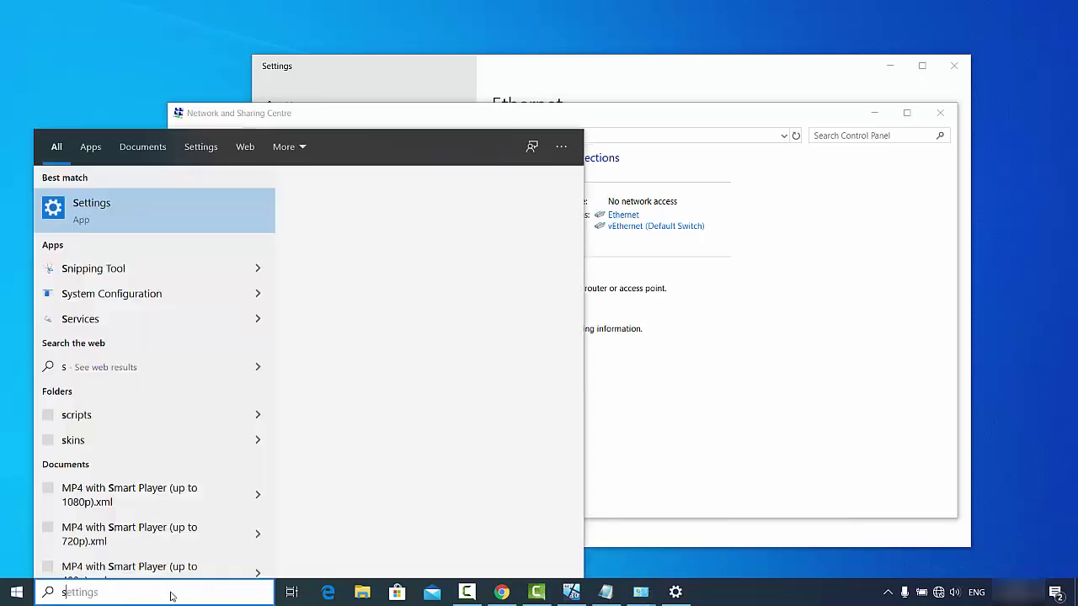
type("ecpol")
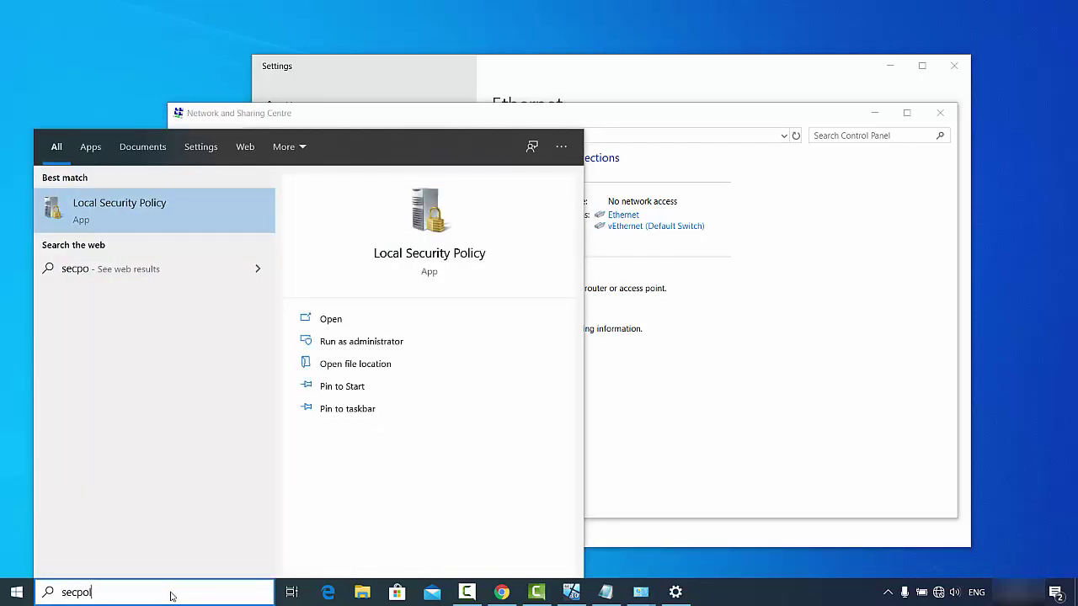
type(".msc")
left_click(142, 210)
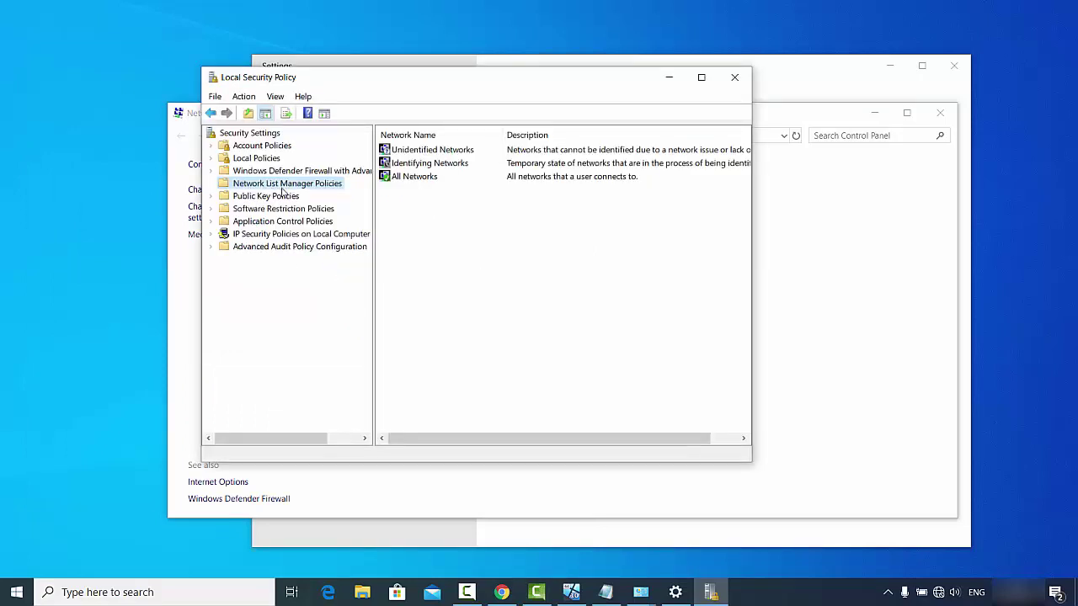
Step: Set the Unidentified Networks location type to Private, then close Local Security Policy
double_click(440, 152)
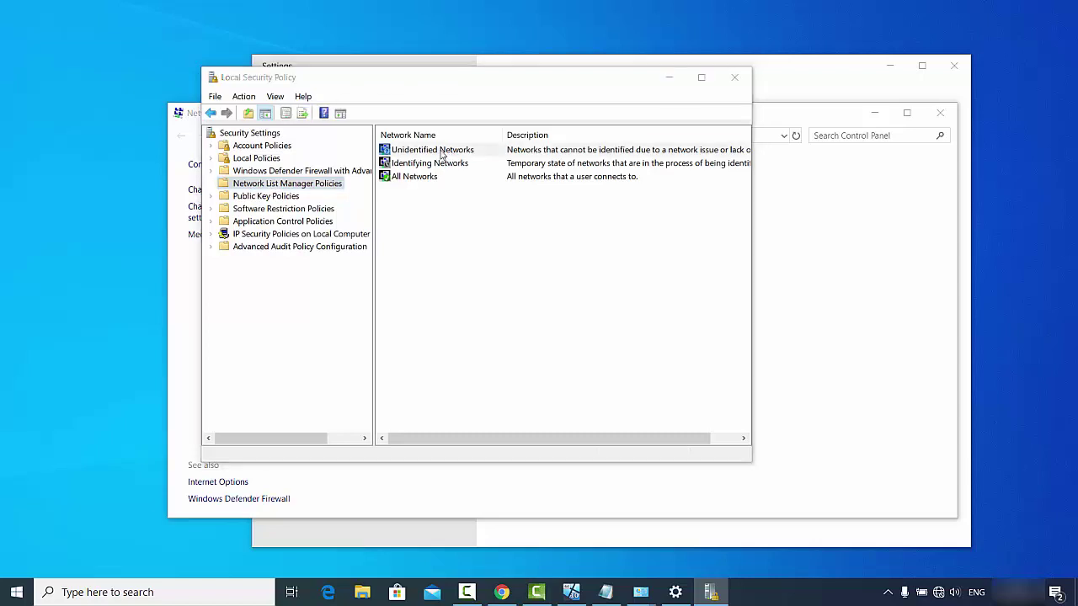
left_click(377, 234)
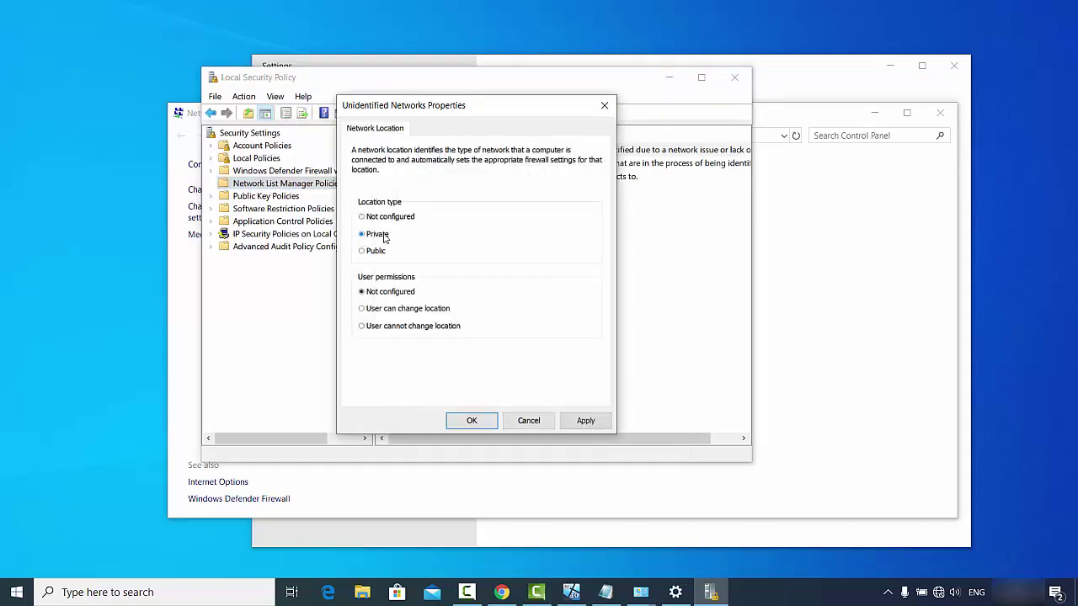
left_click(581, 420)
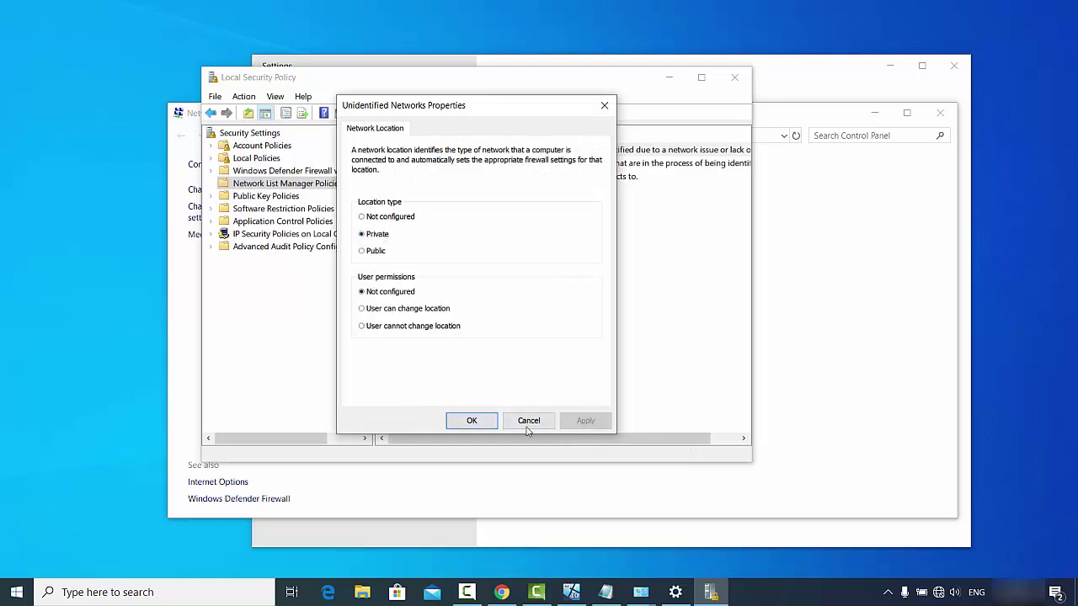
left_click(473, 420)
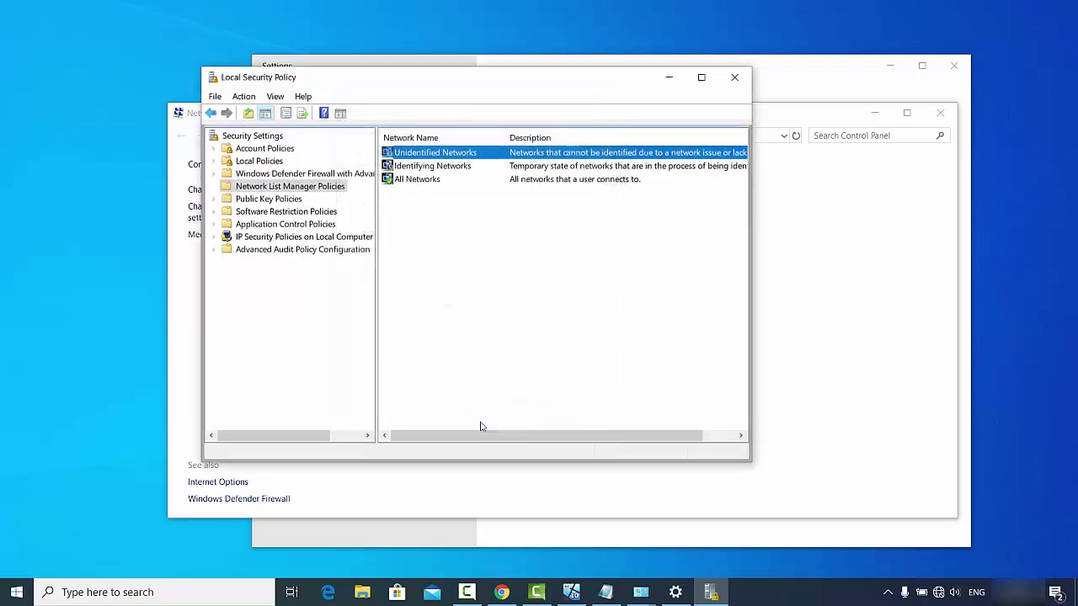
left_click(734, 77)
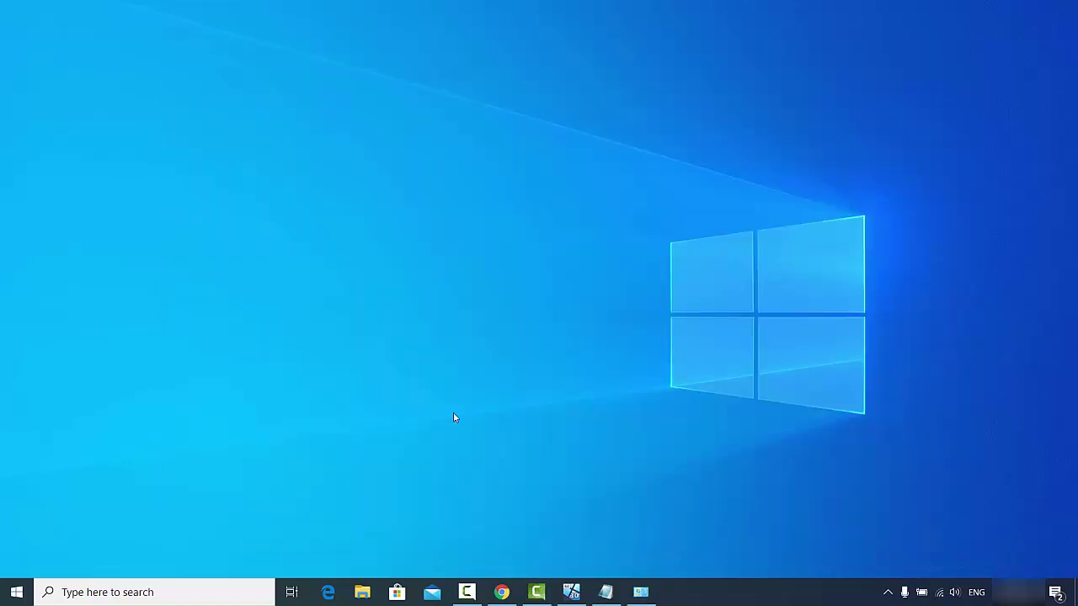
Step: In File Explorer's Network view, open the computer DESKTOP-J8UM7OS
left_click(366, 593)
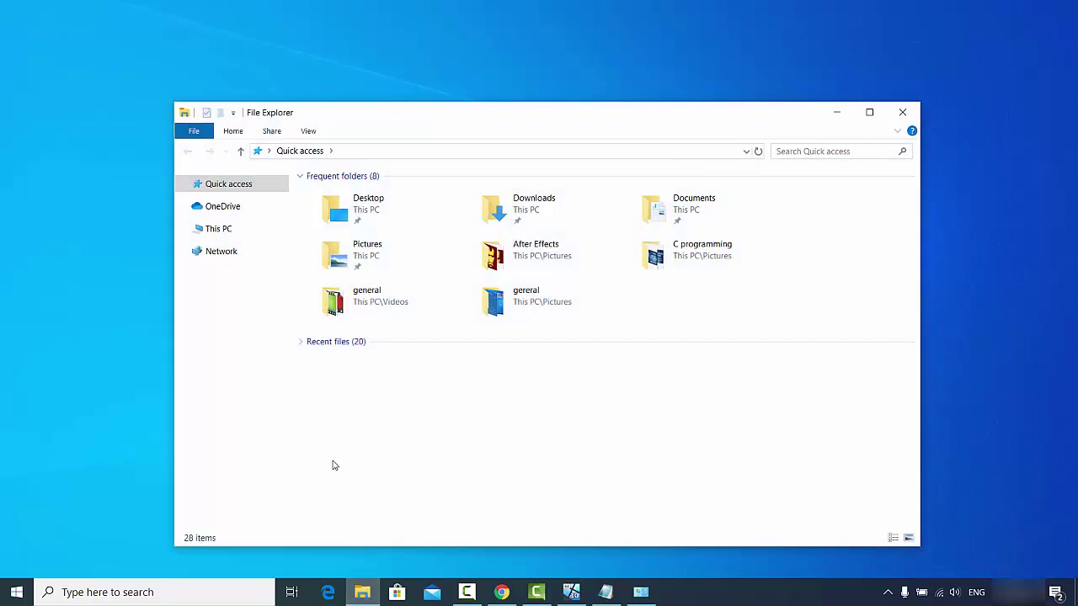
left_click(217, 256)
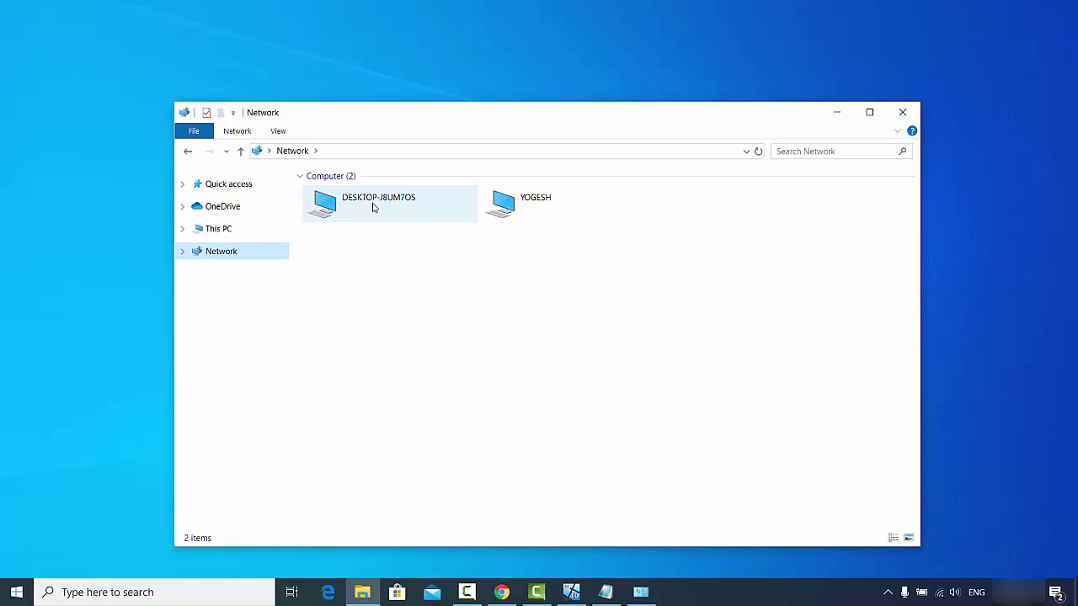
double_click(372, 209)
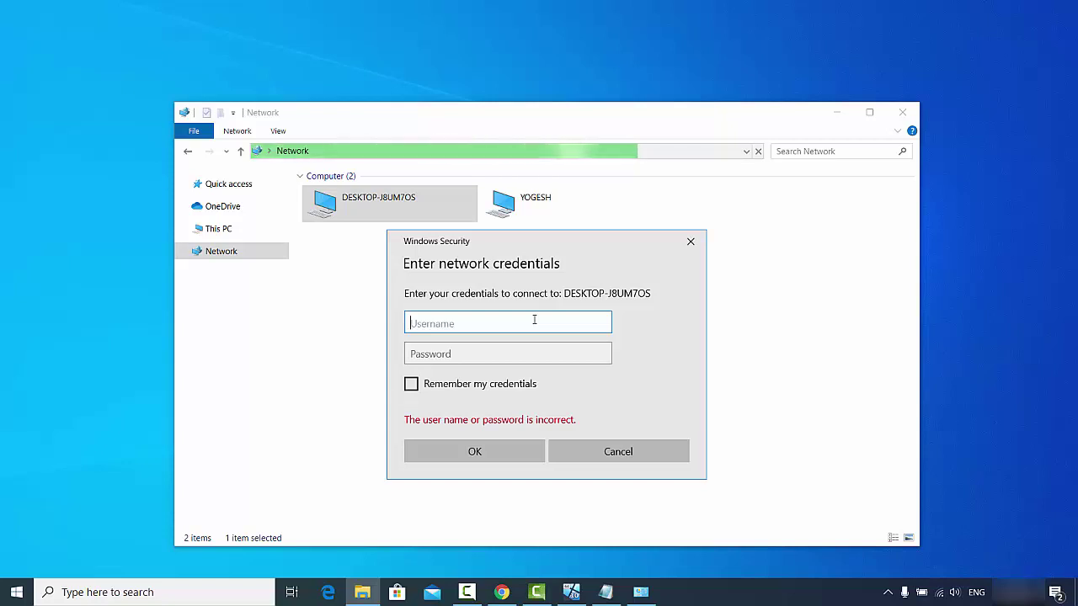
Step: Enter the remote account's username and password to access DESKTOP-J8UM7OS
type("cb")
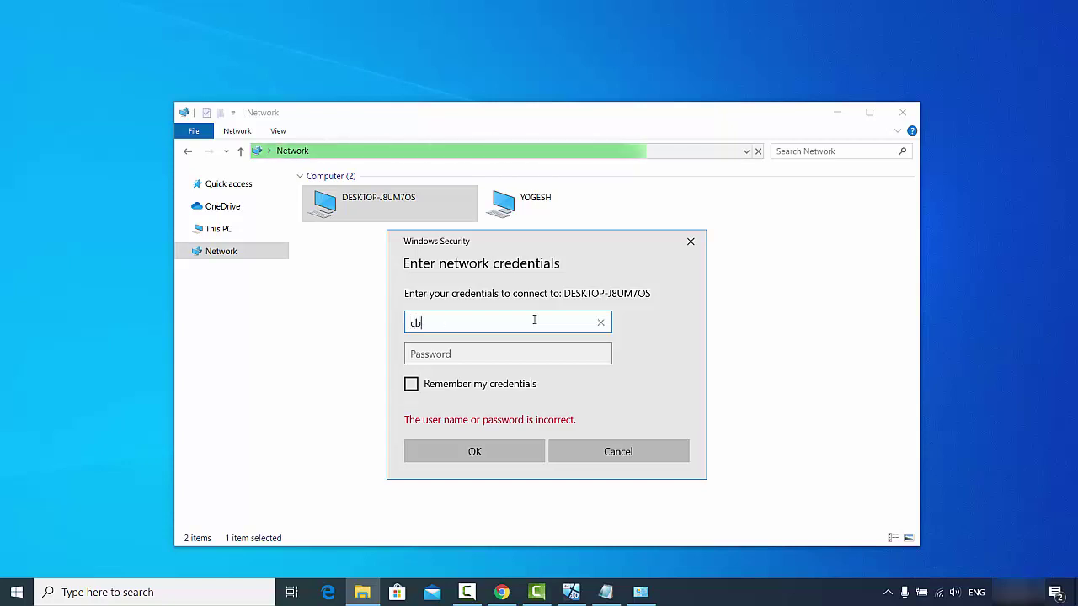
key("Tab")
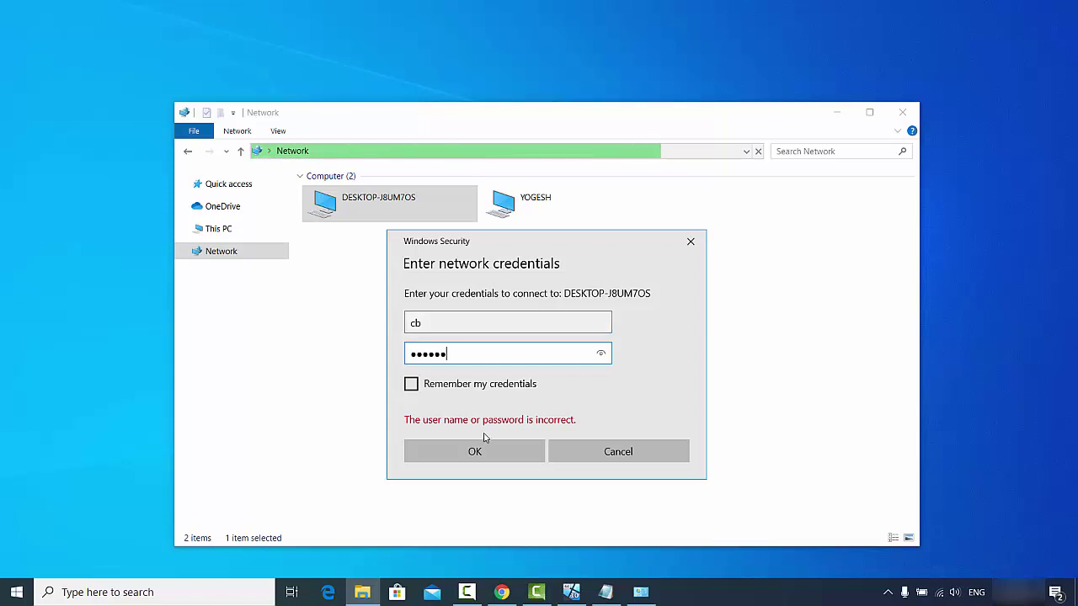
left_click(480, 452)
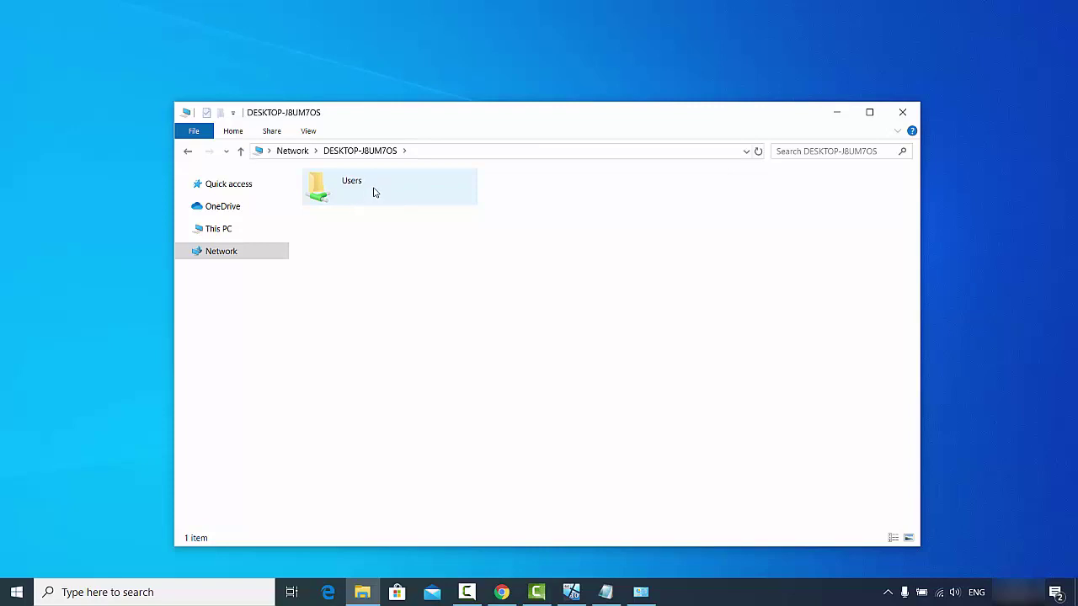
Step: Browse to the remote user's Pictures folder under Users and copy image.jpg
double_click(375, 192)
double_click(357, 199)
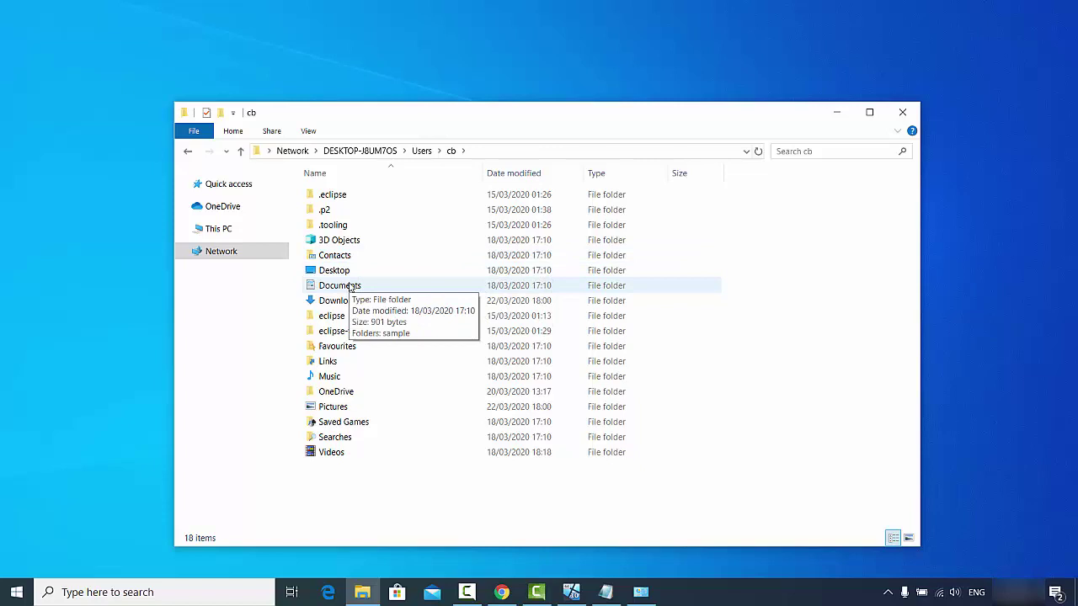
double_click(334, 410)
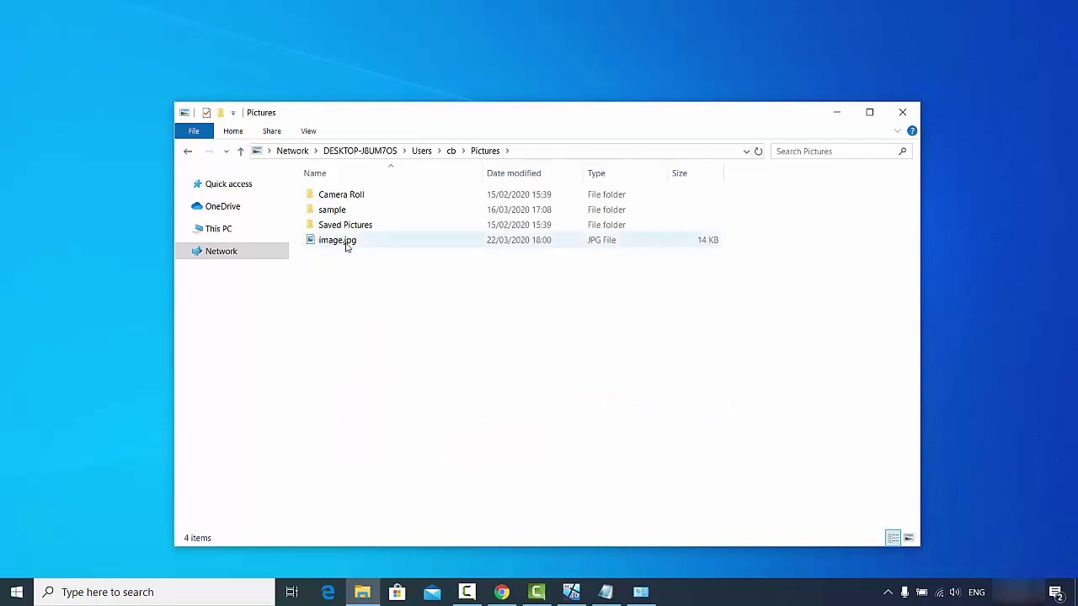
right_click(343, 242)
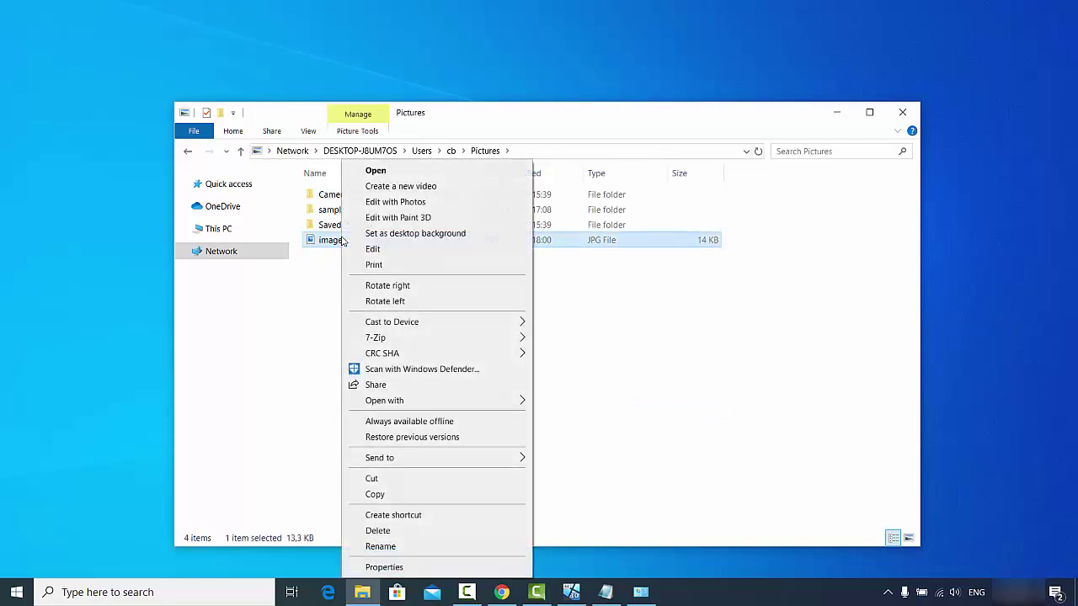
left_click(397, 494)
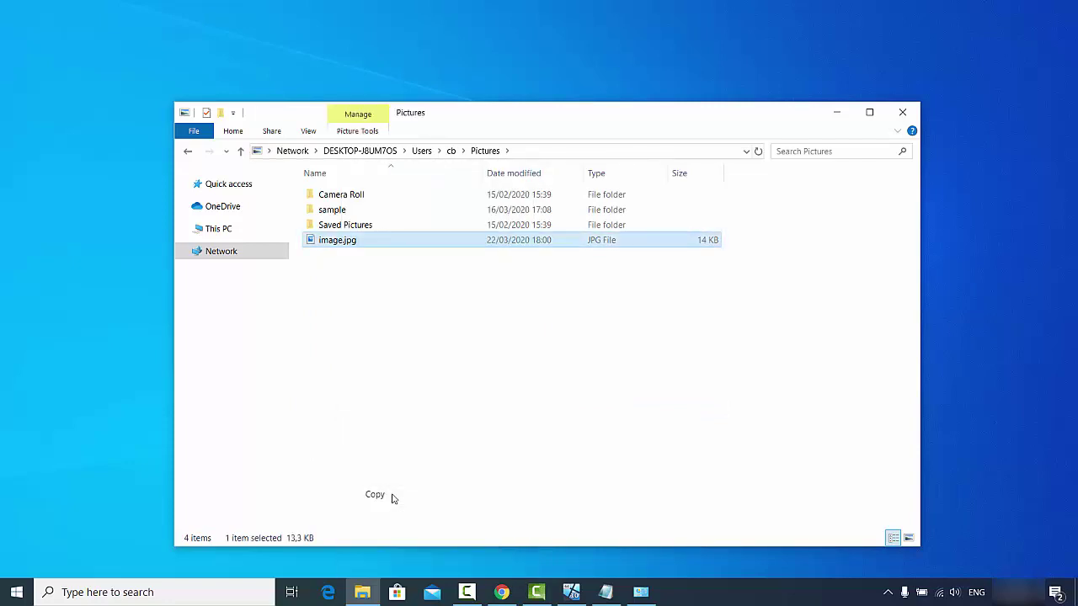
Step: Paste image.jpg into the local Music folder under This PC
left_click(251, 232)
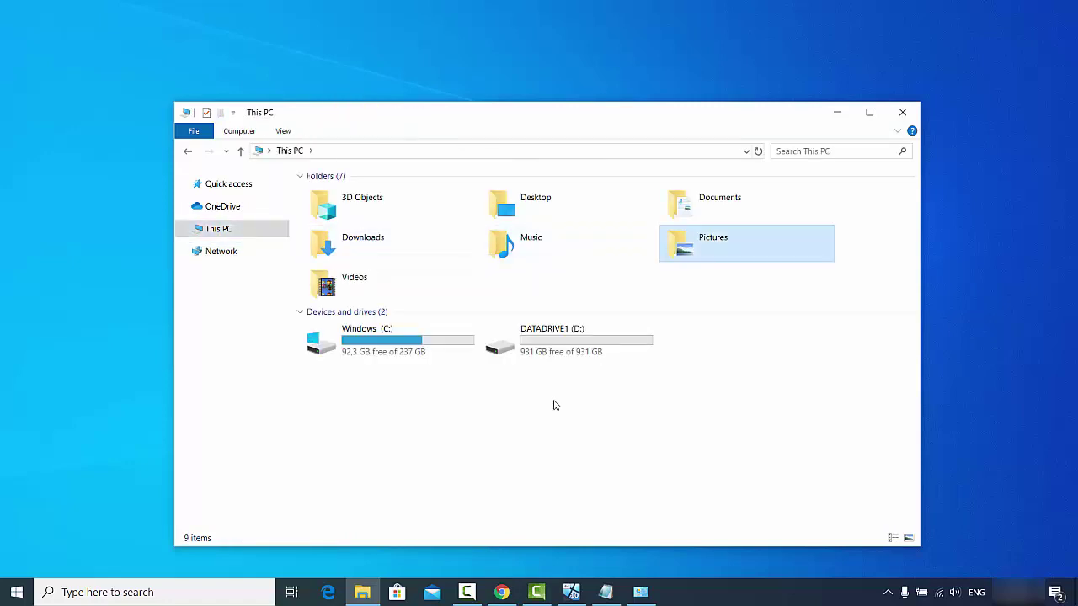
double_click(544, 253)
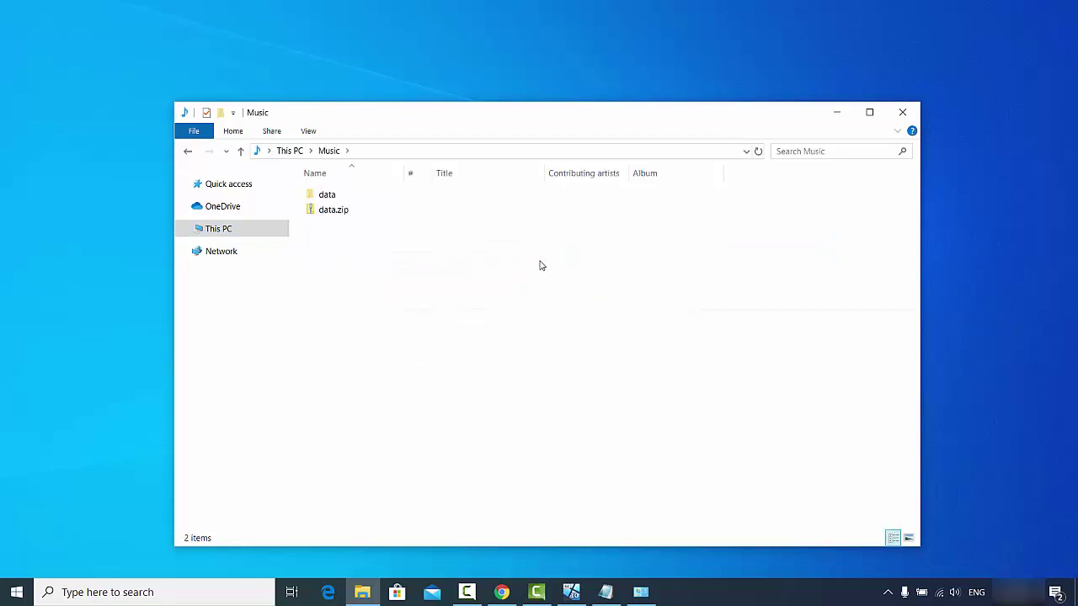
key("ctrl+v")
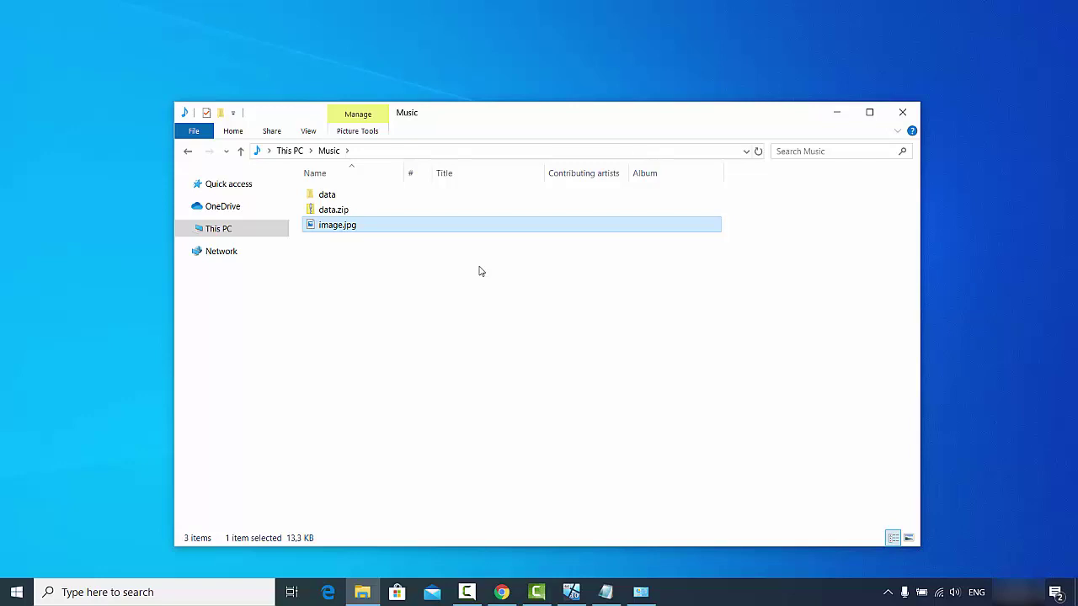
left_click(505, 302)
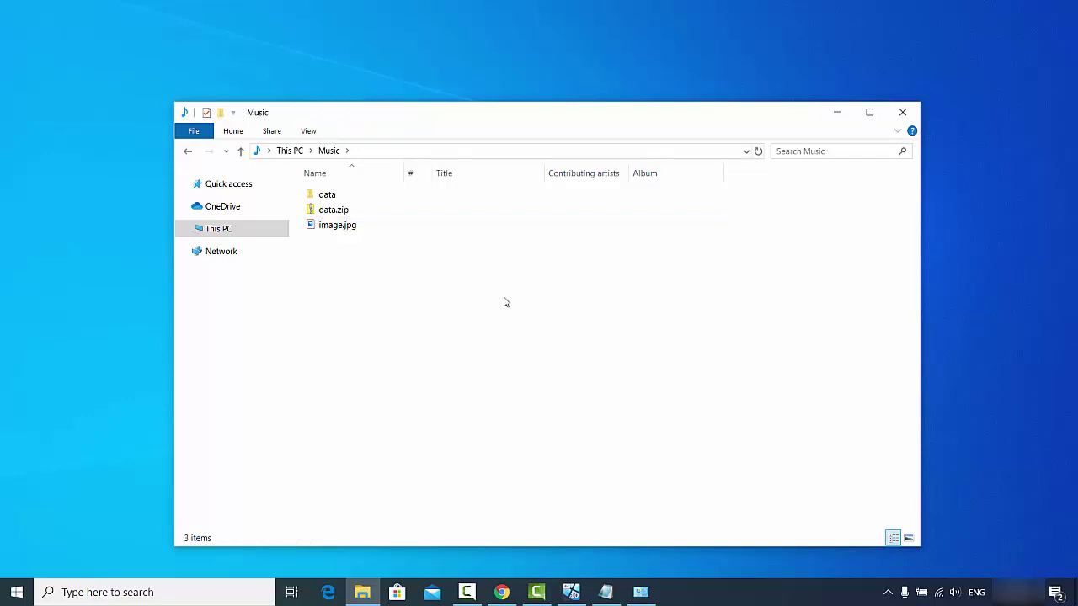